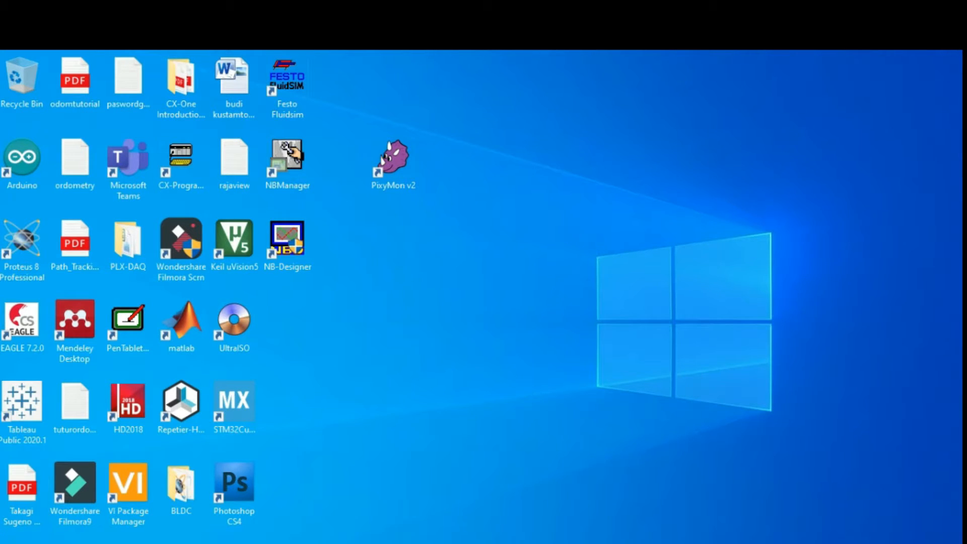
# Open Device Manager from the Windows desktop and maximize its window
pyautogui.click(38, 543)
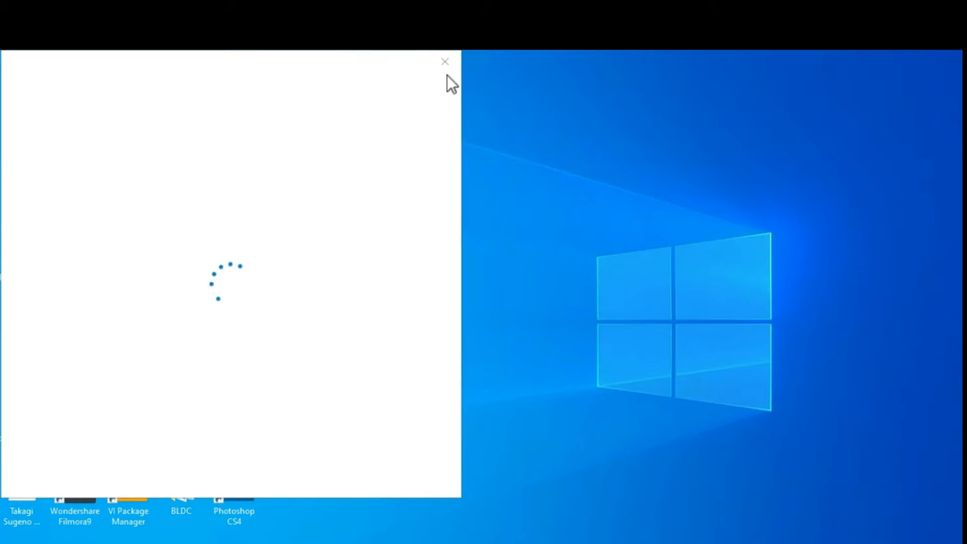
pyautogui.click(445, 63)
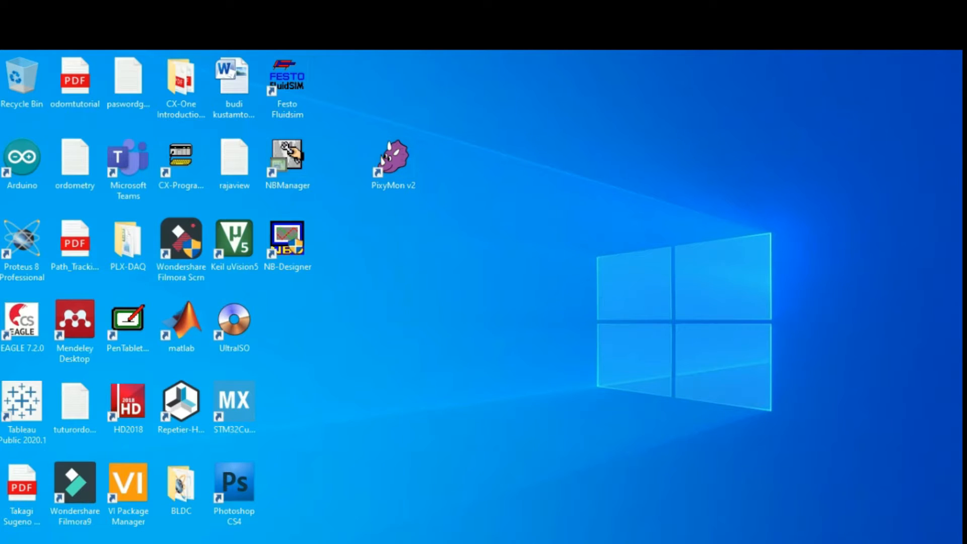
pyautogui.rightClick(9, 543)
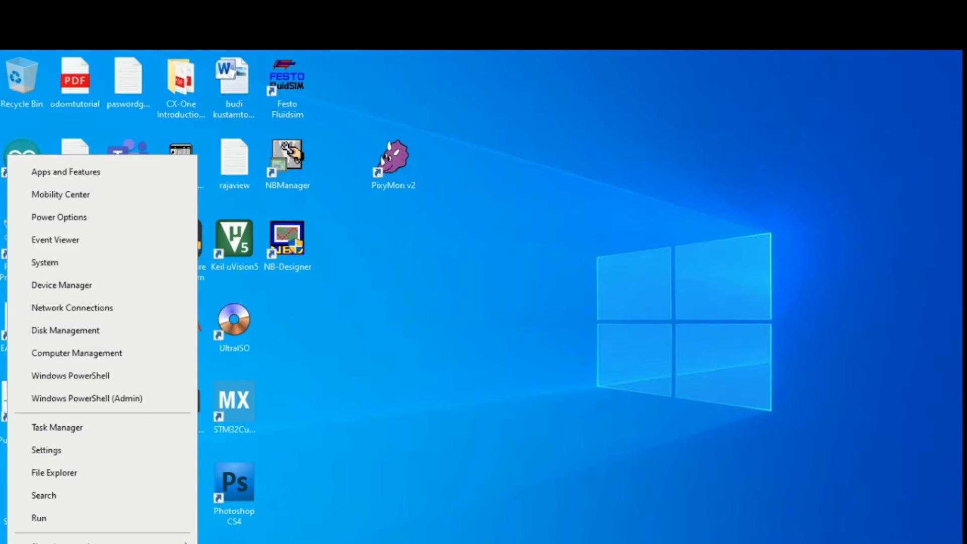
pyautogui.click(89, 287)
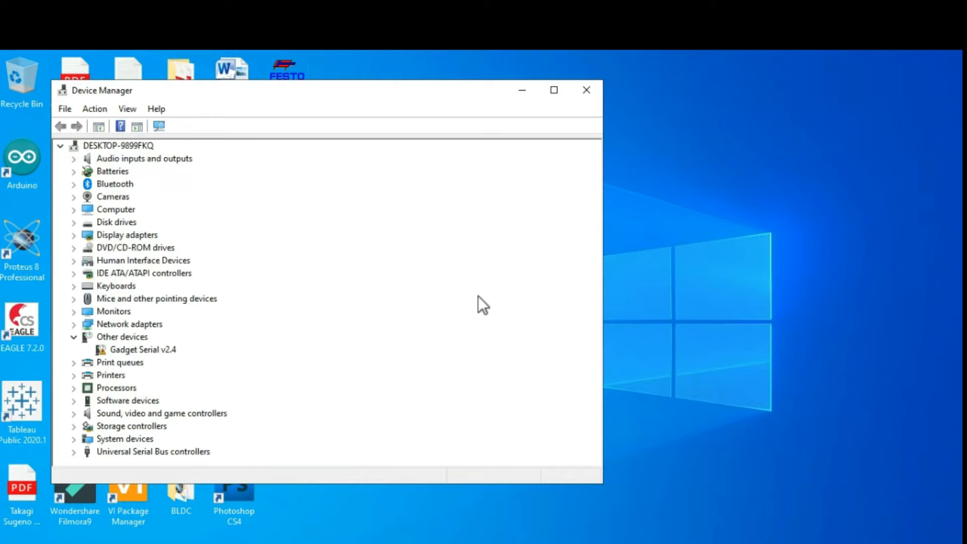
pyautogui.click(553, 90)
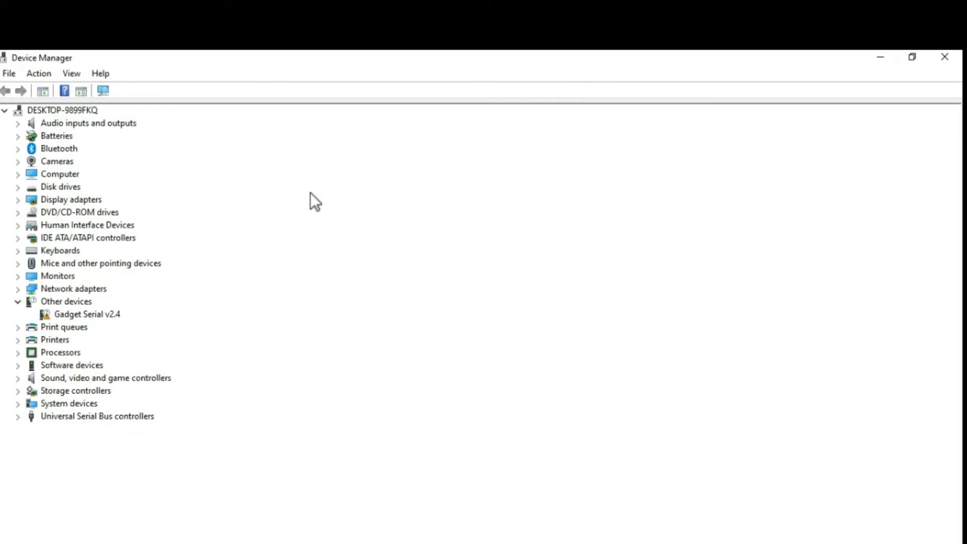
# Begin a driver update for the Gadget Serial v2.4 device, choosing to browse the computer for driver software
pyautogui.click(98, 314)
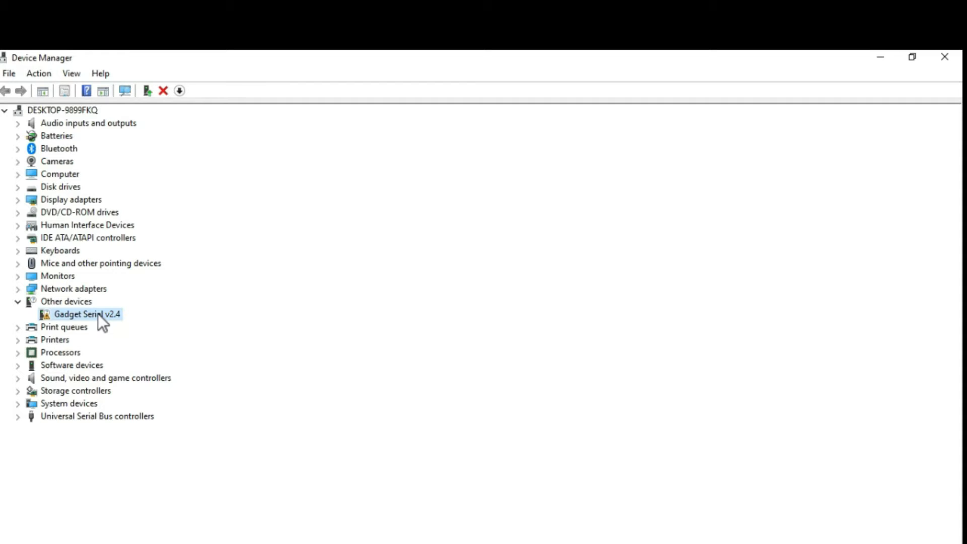
pyautogui.rightClick(71, 315)
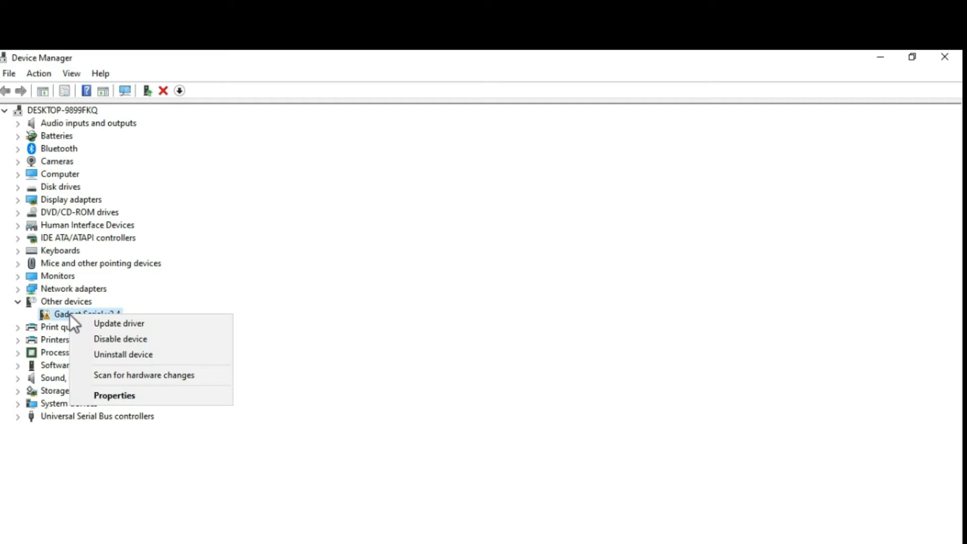
pyautogui.click(123, 323)
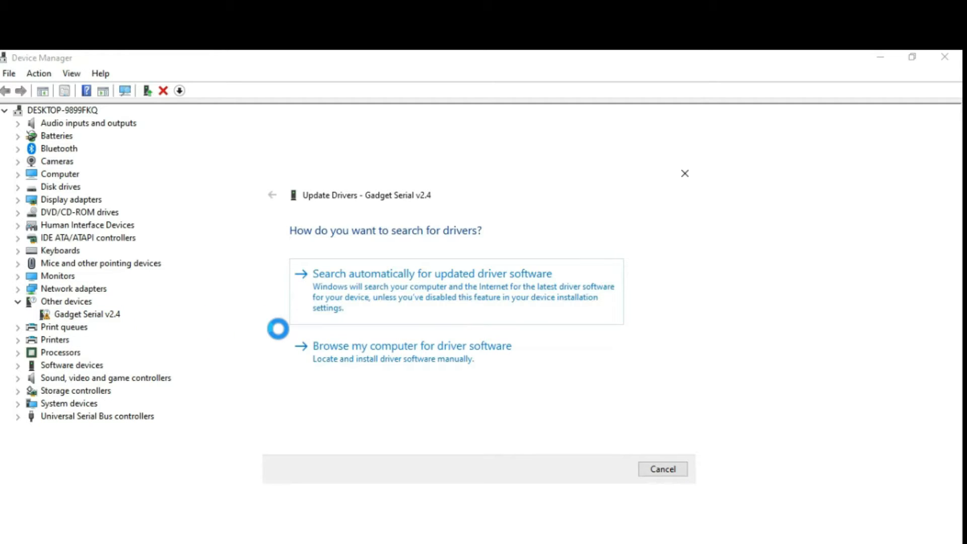
pyautogui.click(385, 359)
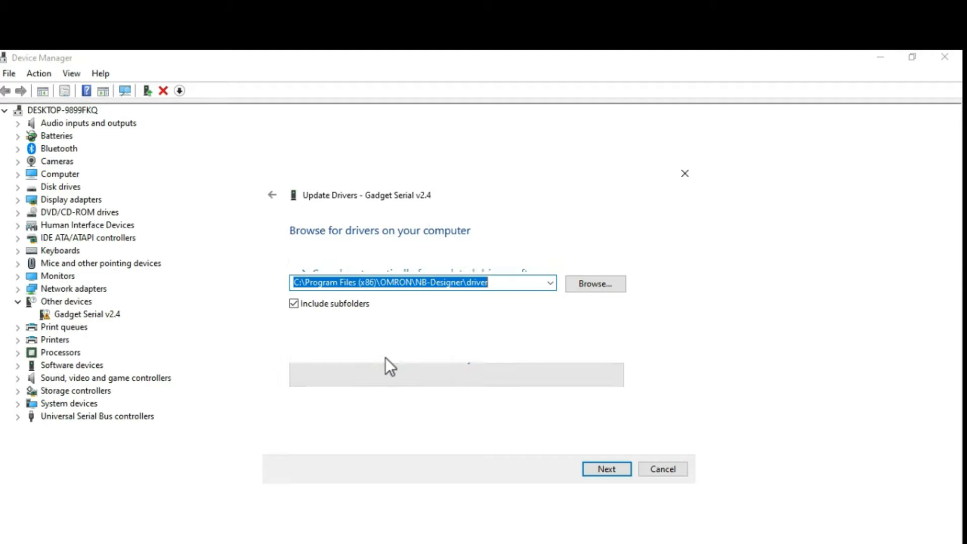
# Set the driver search location to C:\Program Files (x86)\OMRON\NB-Designer\driver by choosing that folder
pyautogui.click(599, 287)
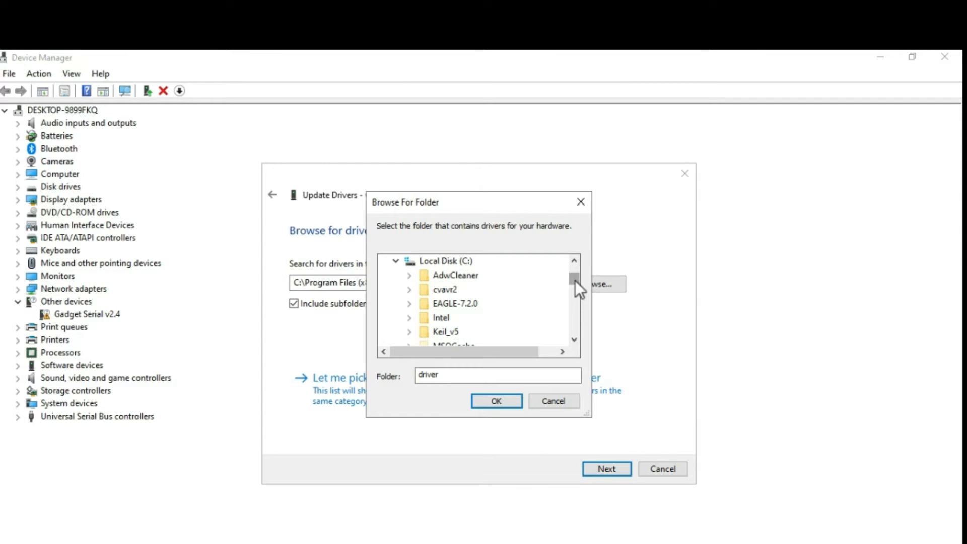
pyautogui.moveTo(575, 279); pyautogui.dragTo(572, 285)
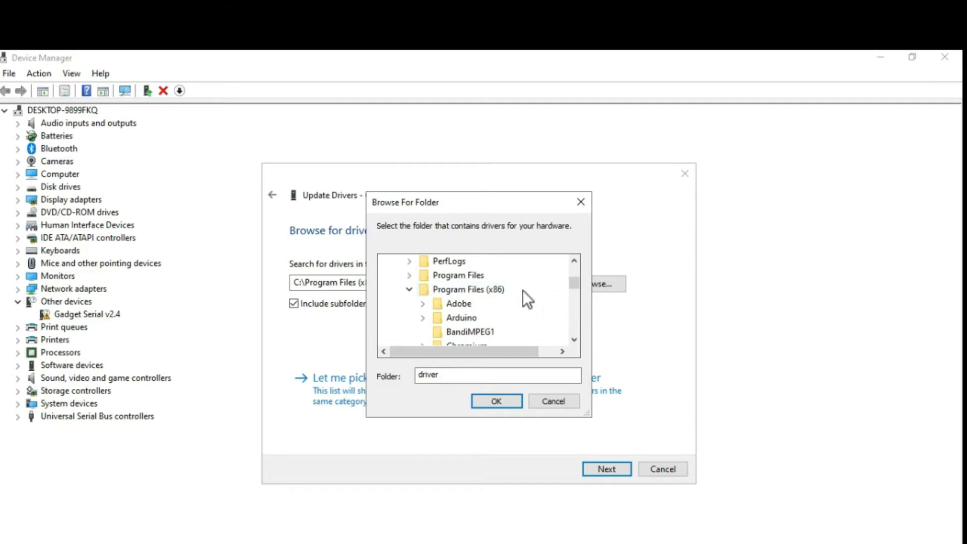
pyautogui.click(575, 339)
pyautogui.click(574, 340)
pyautogui.click(574, 340)
pyautogui.click(574, 340)
pyautogui.click(575, 339)
pyautogui.doubleClick(574, 339)
pyautogui.doubleClick(574, 340)
pyautogui.tripleClick(575, 340)
pyautogui.doubleClick(574, 340)
pyautogui.doubleClick(574, 340)
pyautogui.doubleClick(575, 340)
pyautogui.tripleClick(574, 340)
pyautogui.click(574, 339)
pyautogui.doubleClick(574, 340)
pyautogui.tripleClick(574, 340)
pyautogui.doubleClick(574, 340)
pyautogui.click(574, 338)
pyautogui.doubleClick(574, 338)
pyautogui.click(574, 338)
pyautogui.doubleClick(574, 338)
pyautogui.click(574, 339)
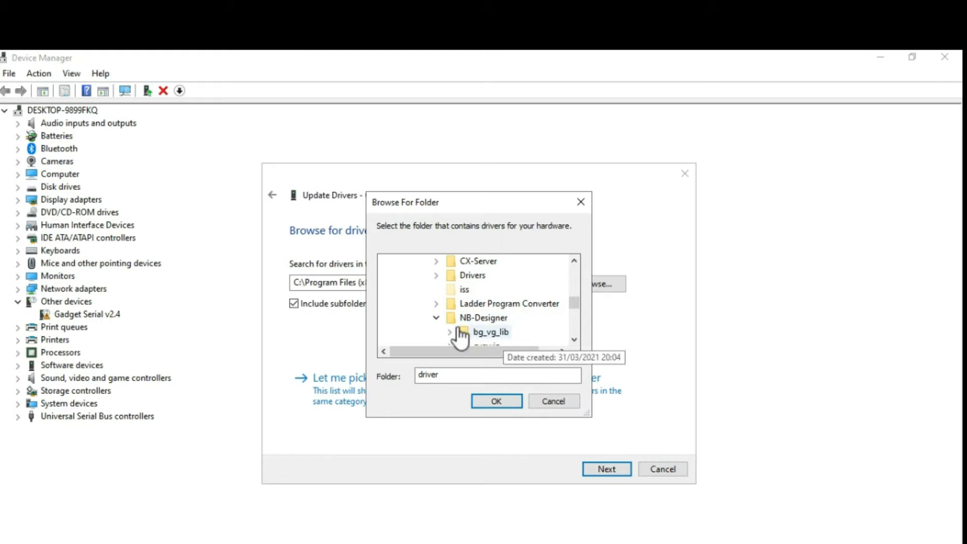
pyautogui.click(437, 317)
pyautogui.click(437, 317)
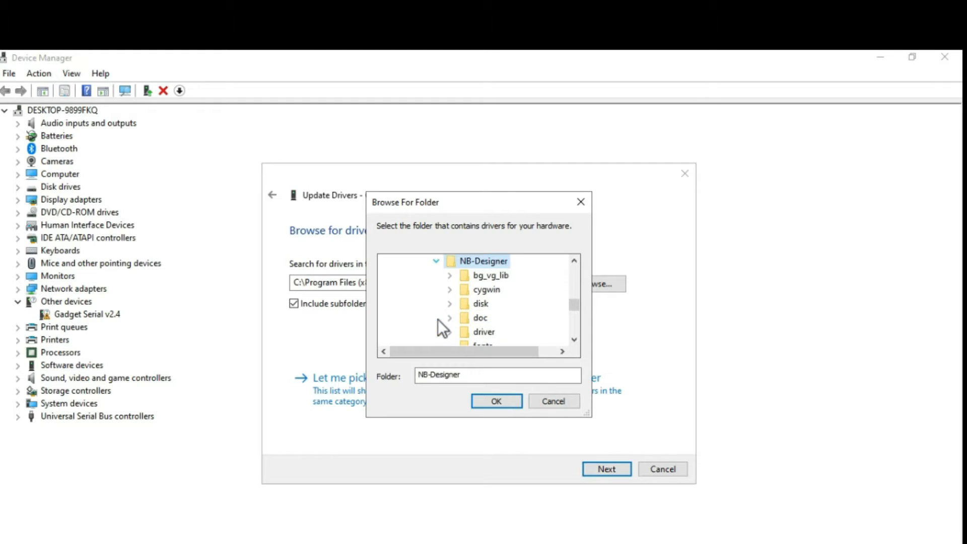
pyautogui.click(575, 342)
pyautogui.click(575, 342)
pyautogui.click(575, 342)
pyautogui.click(575, 341)
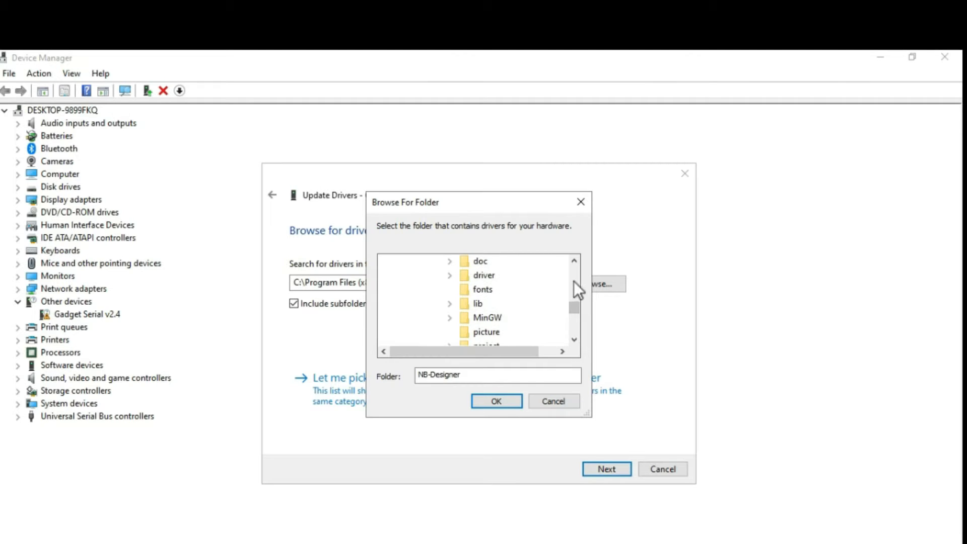
pyautogui.click(575, 261)
pyautogui.click(450, 290)
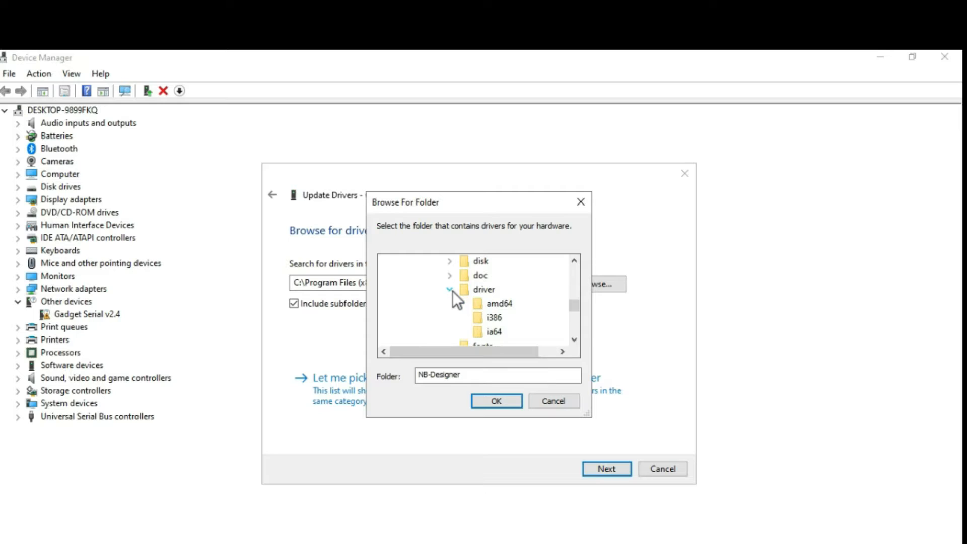
pyautogui.click(486, 295)
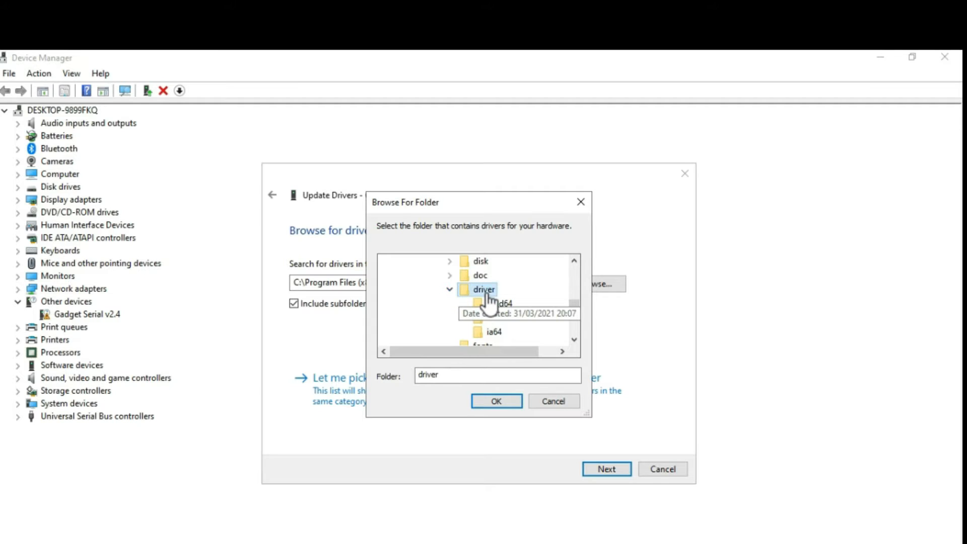
pyautogui.click(497, 401)
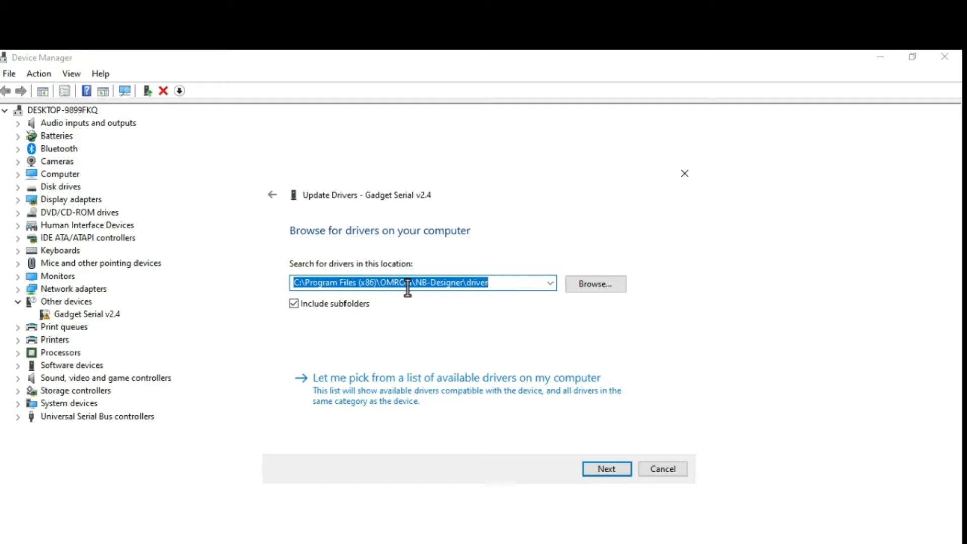
# Install the driver from the selected folder, finish the update wizard and close Device Manager
pyautogui.click(610, 466)
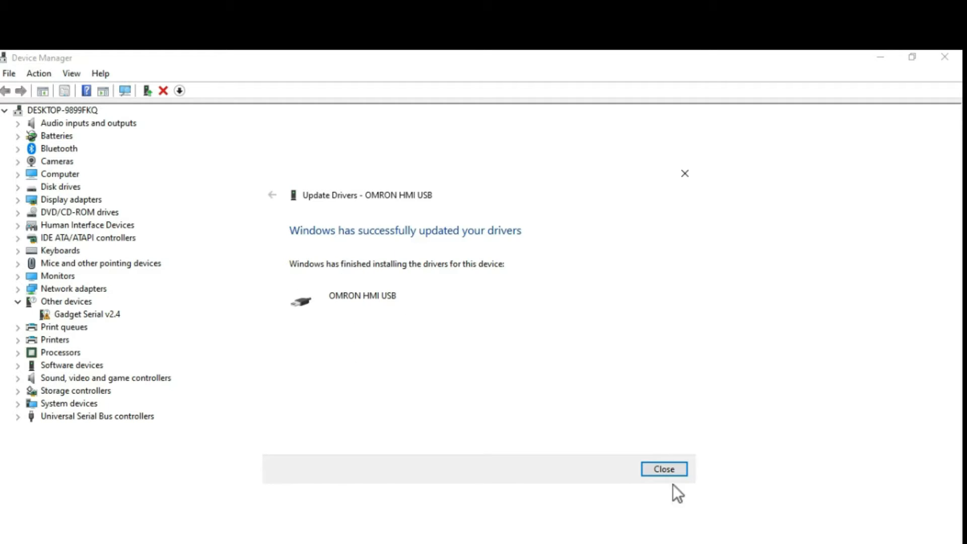
pyautogui.click(663, 469)
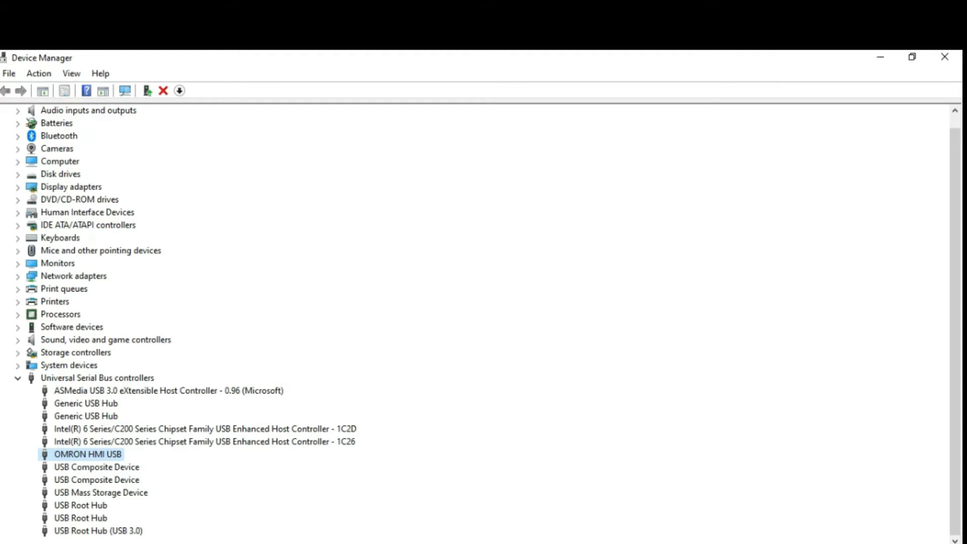
pyautogui.click(945, 57)
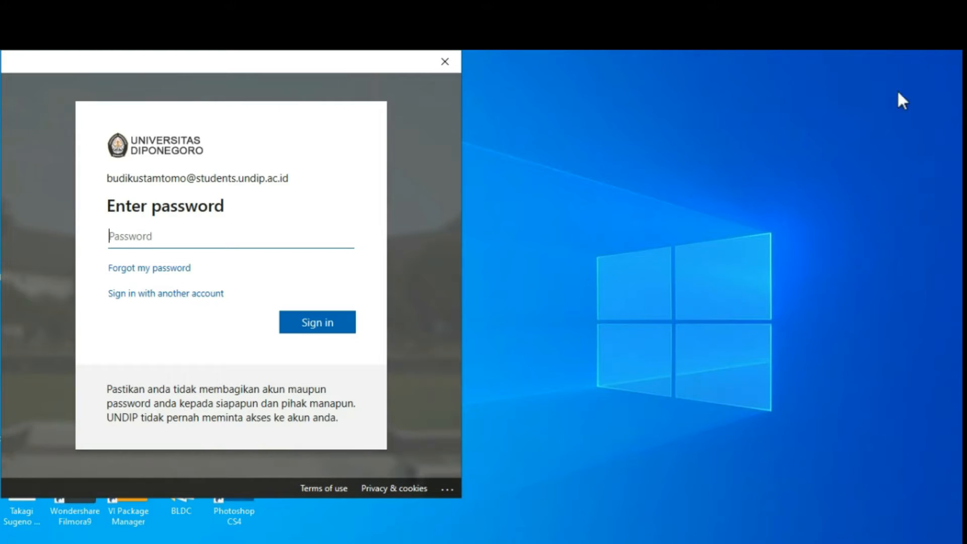
# Dismiss the account sign-in window and launch CX-Programmer from the desktop
pyautogui.click(445, 63)
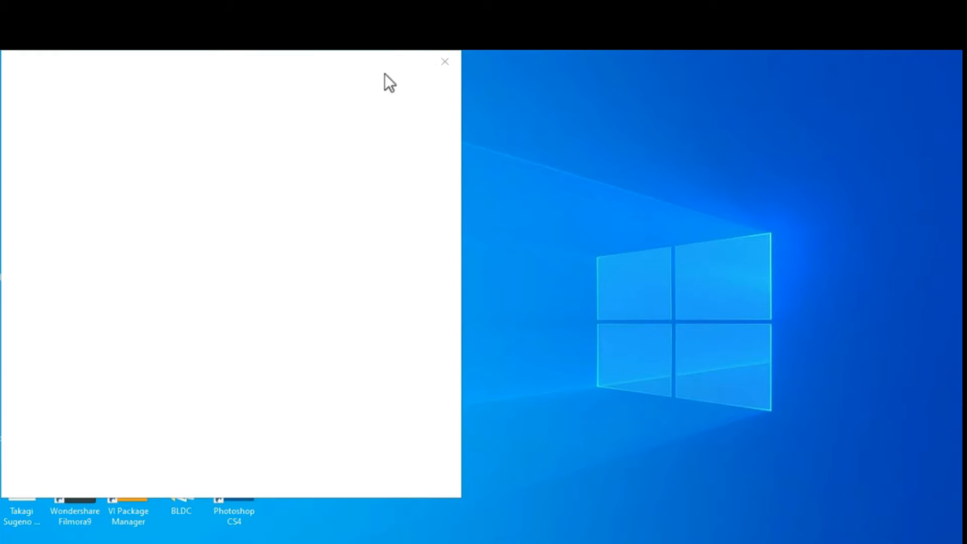
pyautogui.click(442, 62)
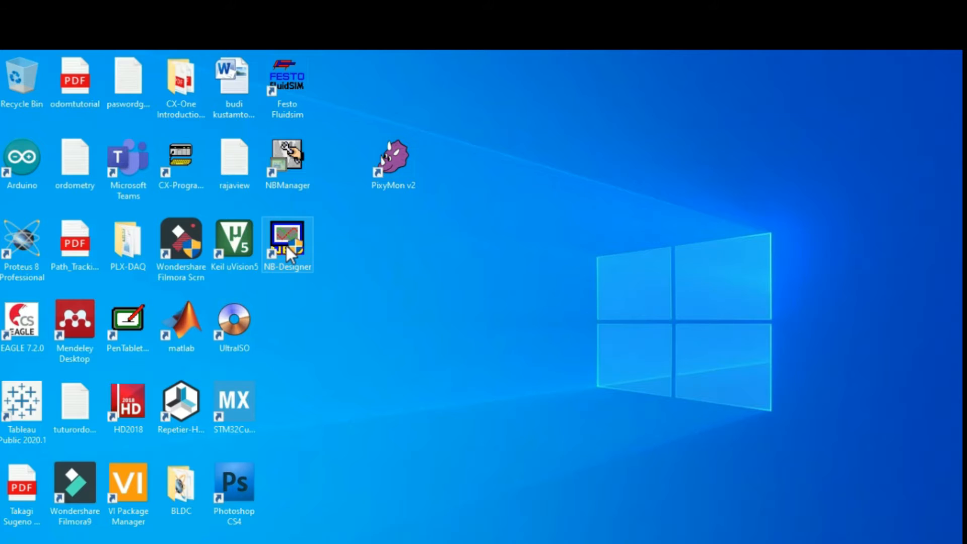
pyautogui.doubleClick(186, 180)
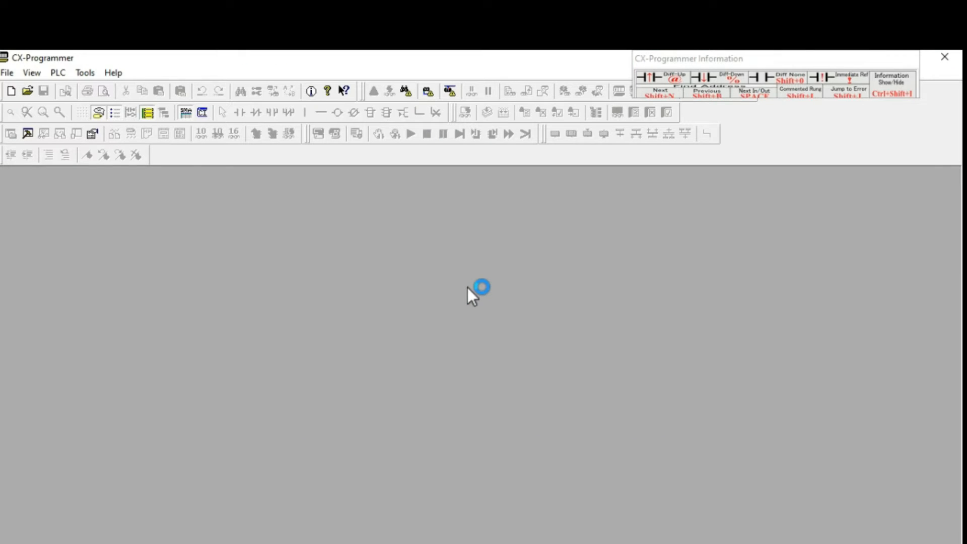
# Create a new project and set the PLC device type to CP1E
pyautogui.click(7, 74)
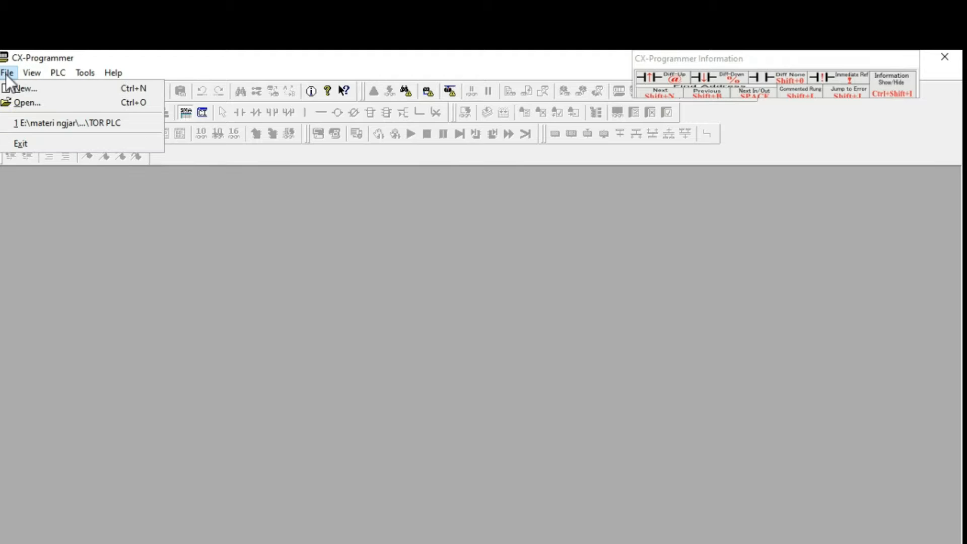
pyautogui.click(11, 89)
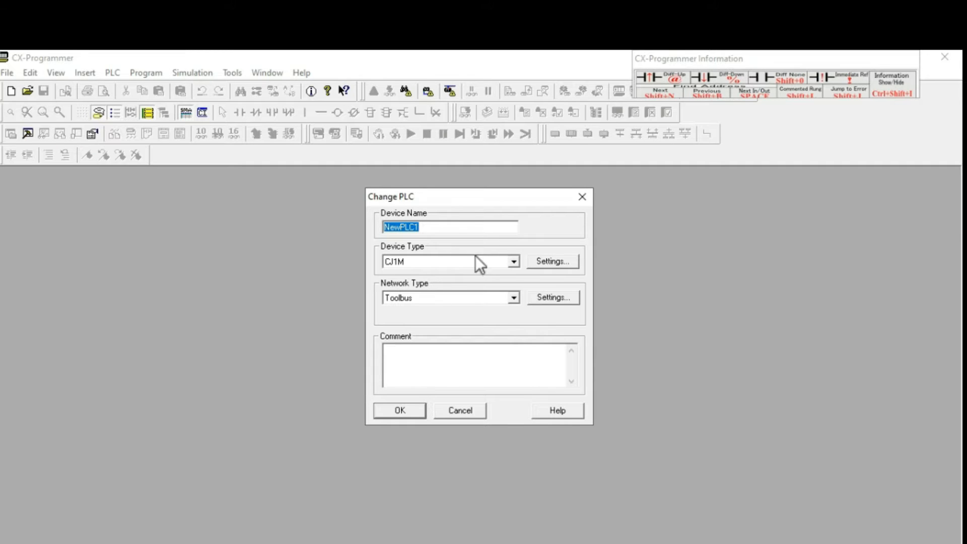
pyautogui.click(513, 262)
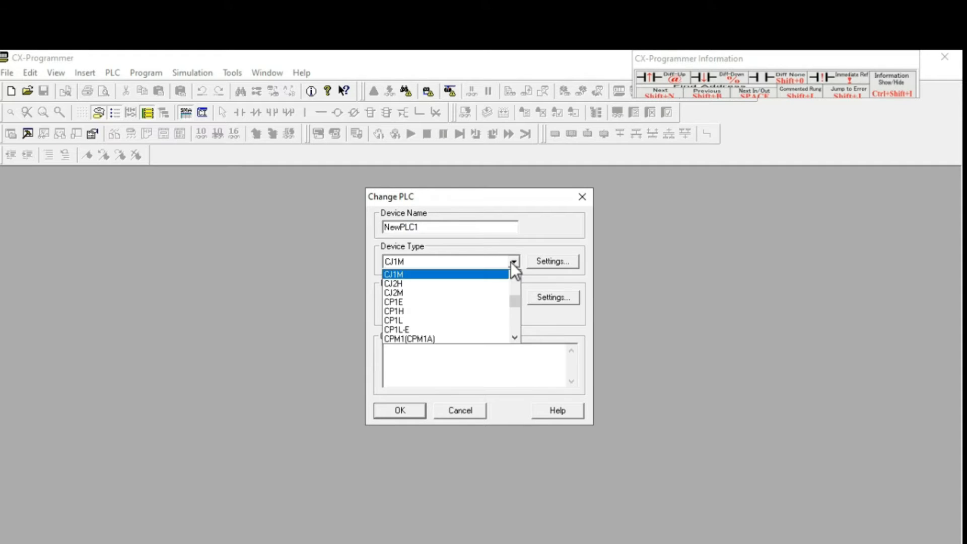
pyautogui.click(464, 304)
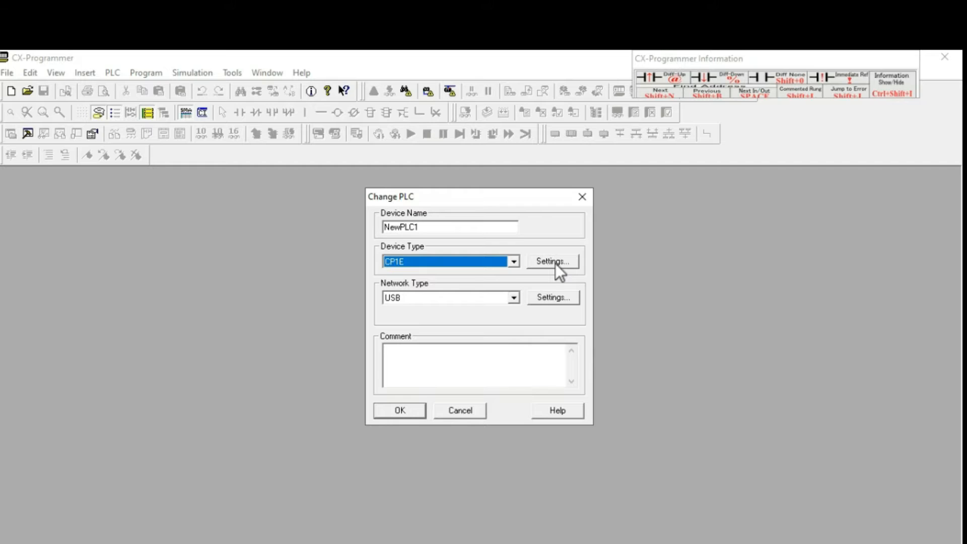
# Set the CP1E CPU type to N20 and accept the PLC settings with the USB network type
pyautogui.click(555, 262)
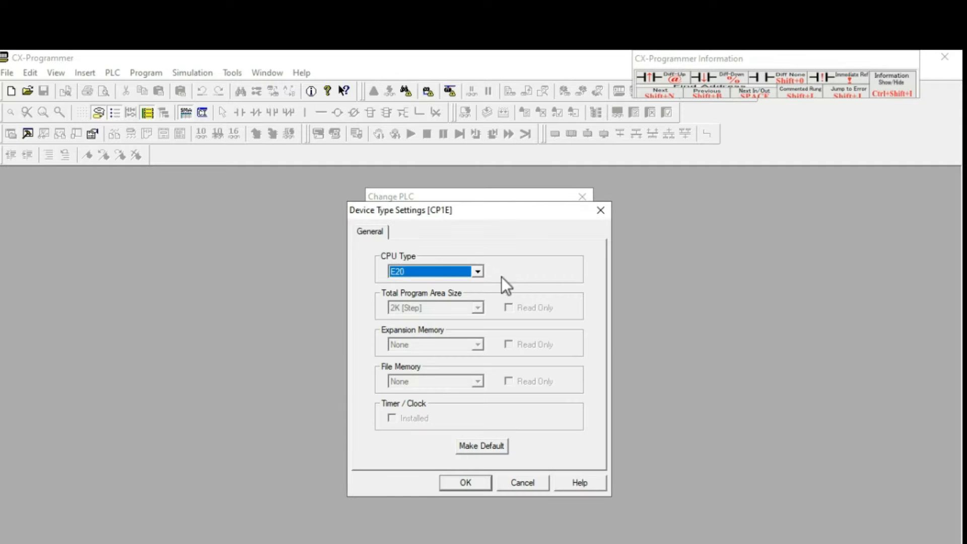
pyautogui.click(476, 272)
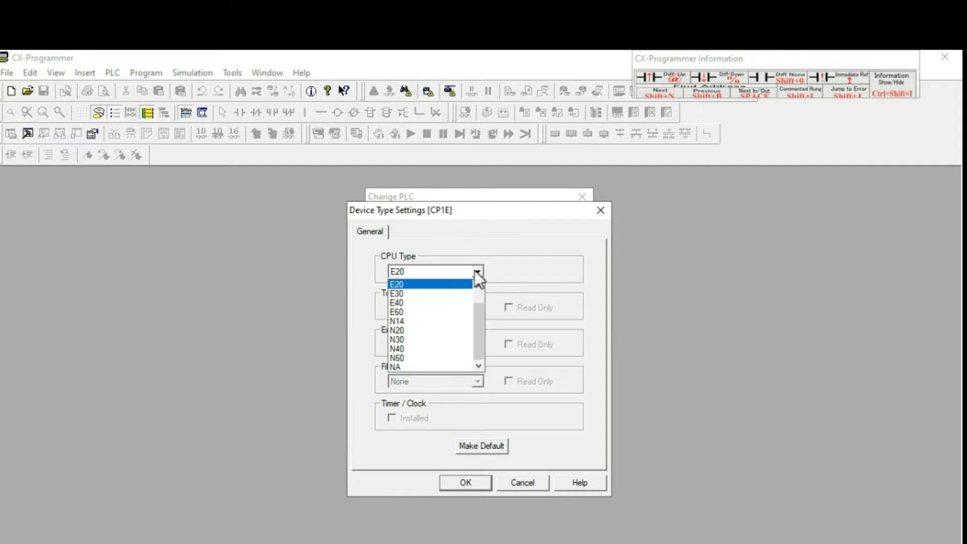
pyautogui.click(433, 329)
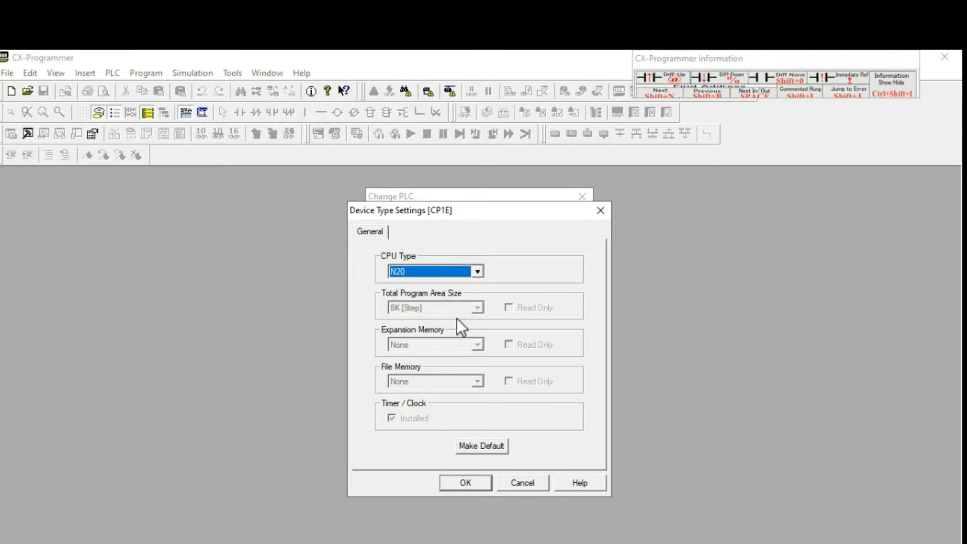
pyautogui.click(463, 483)
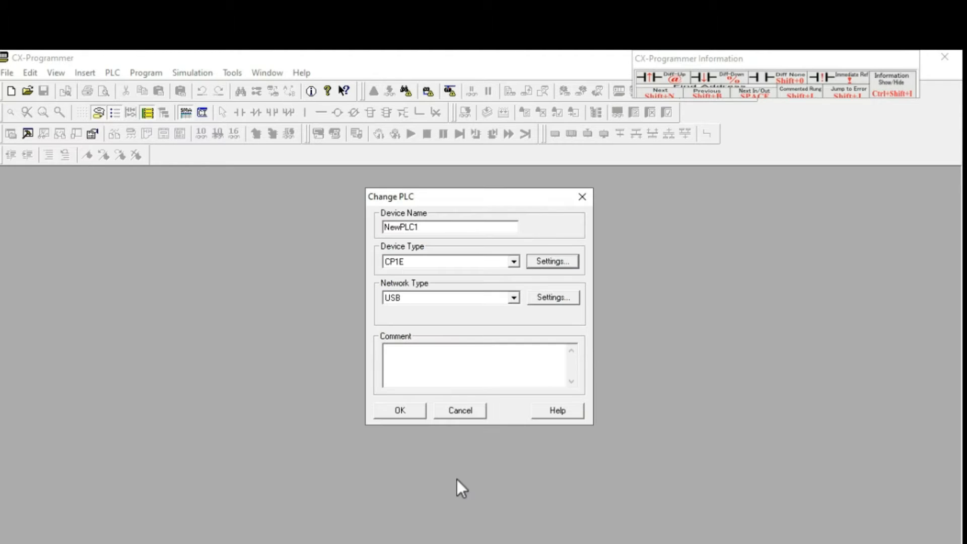
pyautogui.click(400, 409)
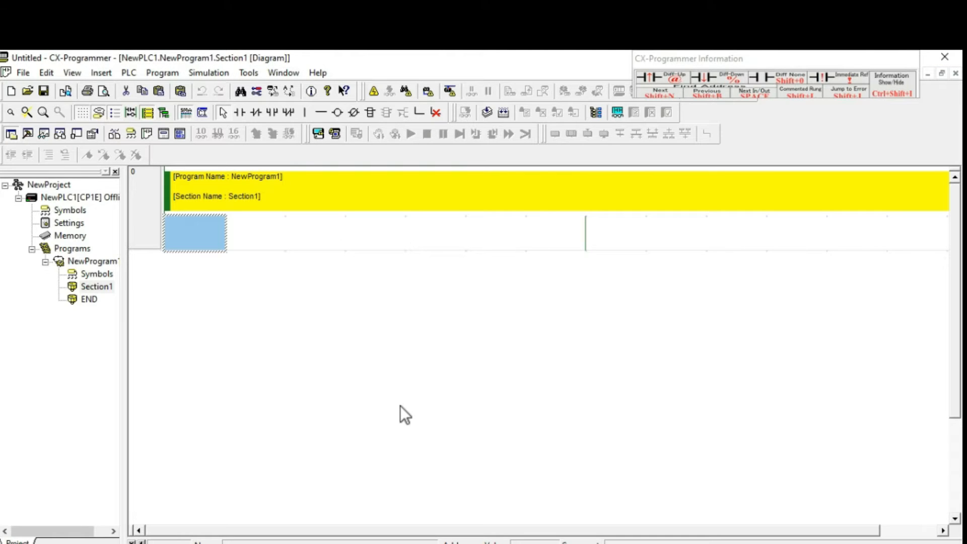
# Place a normally open contact with address 001 and comment pb1 at the start of the first rung
pyautogui.click(243, 113)
pyautogui.click(182, 224)
pyautogui.write('000')
pyautogui.press('BackSpace')
pyautogui.write('1')
pyautogui.press('Return')
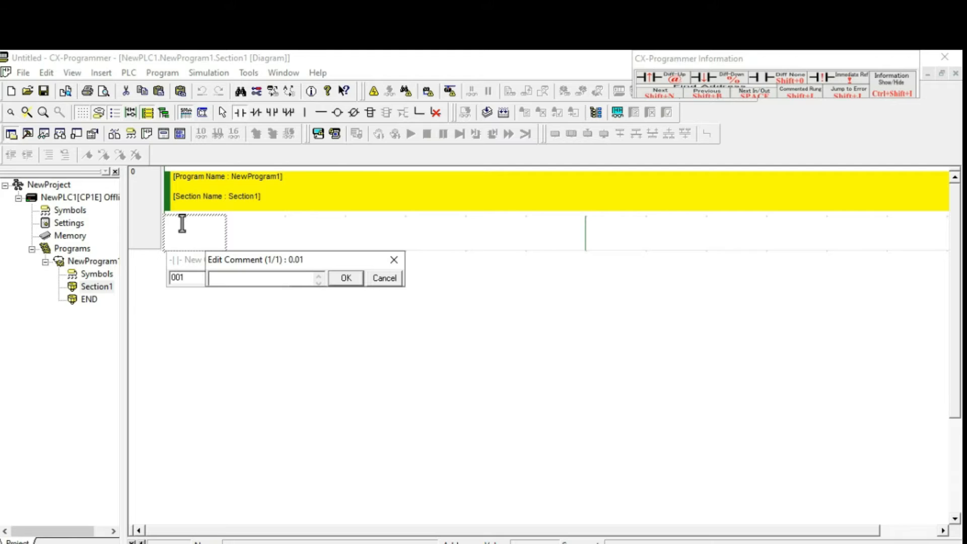
pyautogui.write('pb1')
pyautogui.press('Return')
pyautogui.press('Return')
# Place an output coil with address 10000 and comment out at the end of the first rung
pyautogui.click(334, 115)
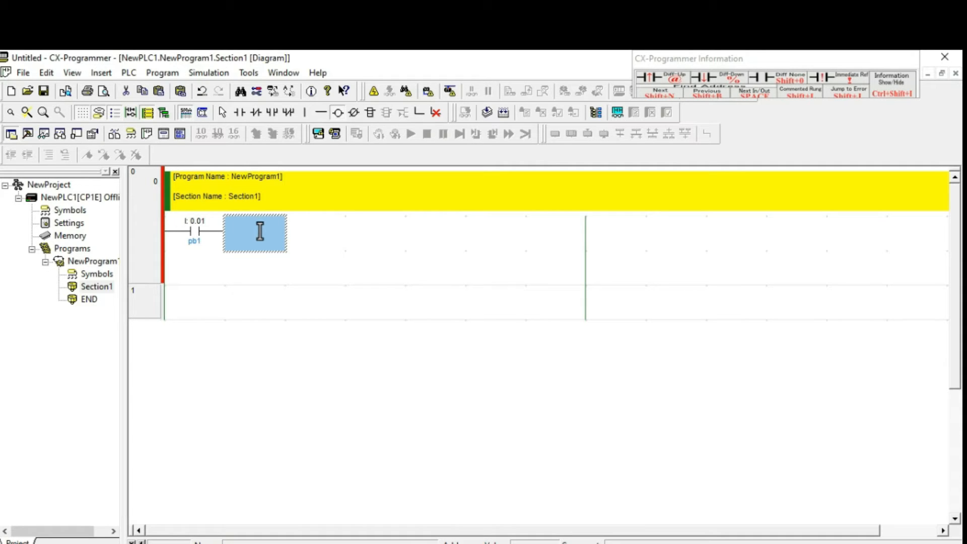
pyautogui.write('o')
pyautogui.write('10000')
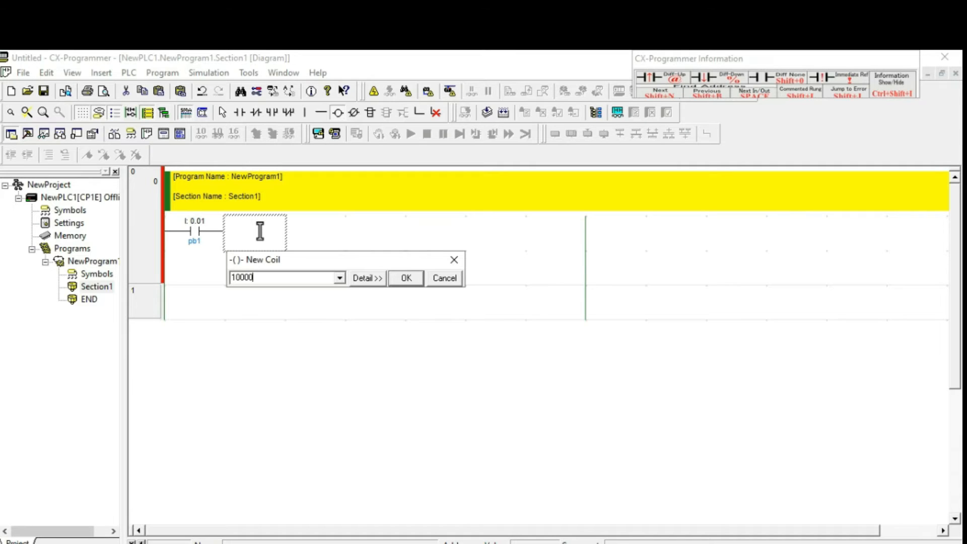
pyautogui.press('Return')
pyautogui.write('out')
pyautogui.press('Return')
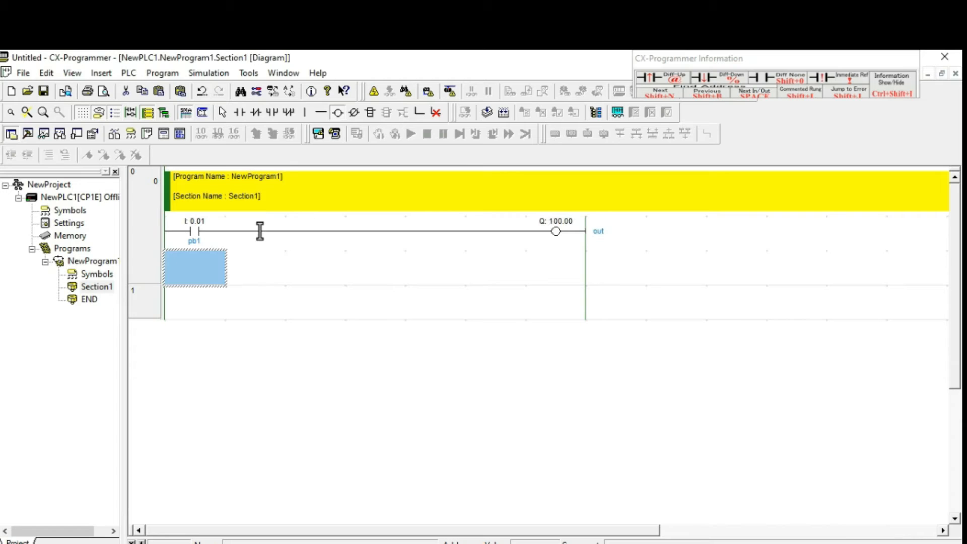
# Add a normally open contact with address 10000 below pb1 and join it to the rung as a parallel branch
pyautogui.click(239, 116)
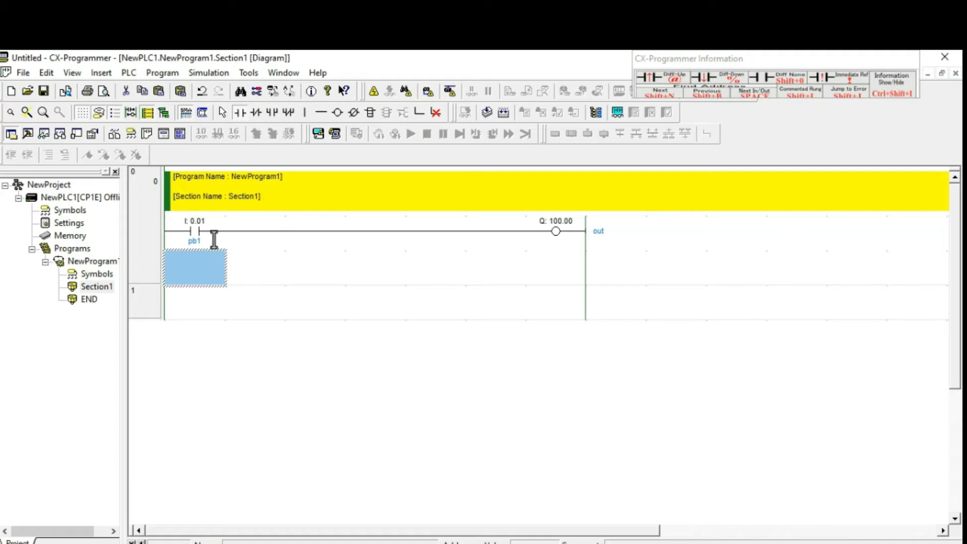
pyautogui.click(188, 269)
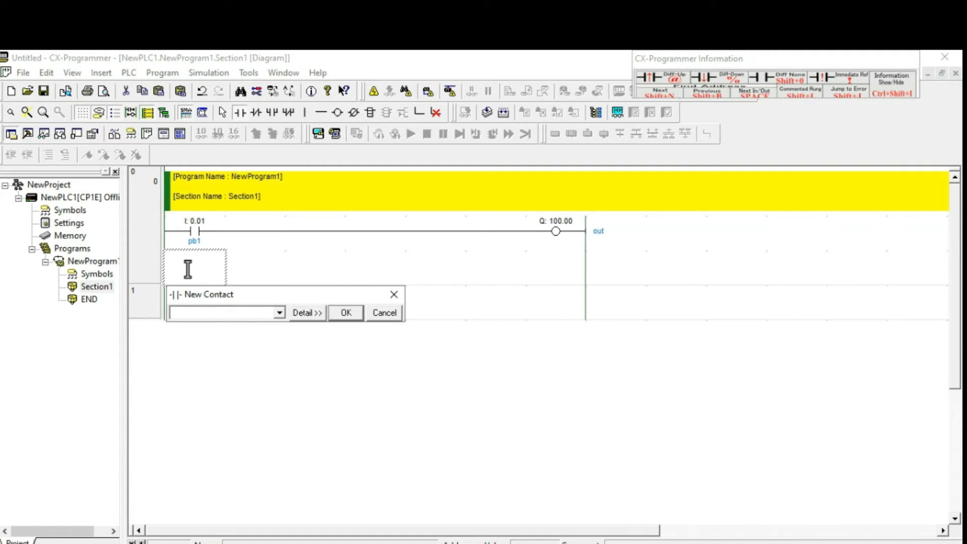
pyautogui.write('10000')
pyautogui.press('Return')
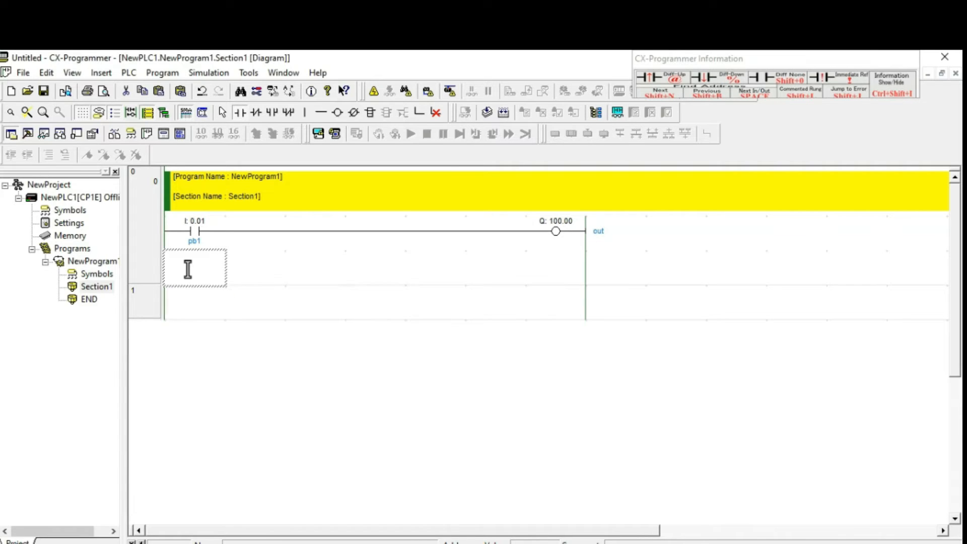
pyautogui.click(299, 116)
pyautogui.click(218, 241)
# Insert a normally closed contact with address 002 and comment pbstop after the parallel branch in the first rung
pyautogui.click(256, 114)
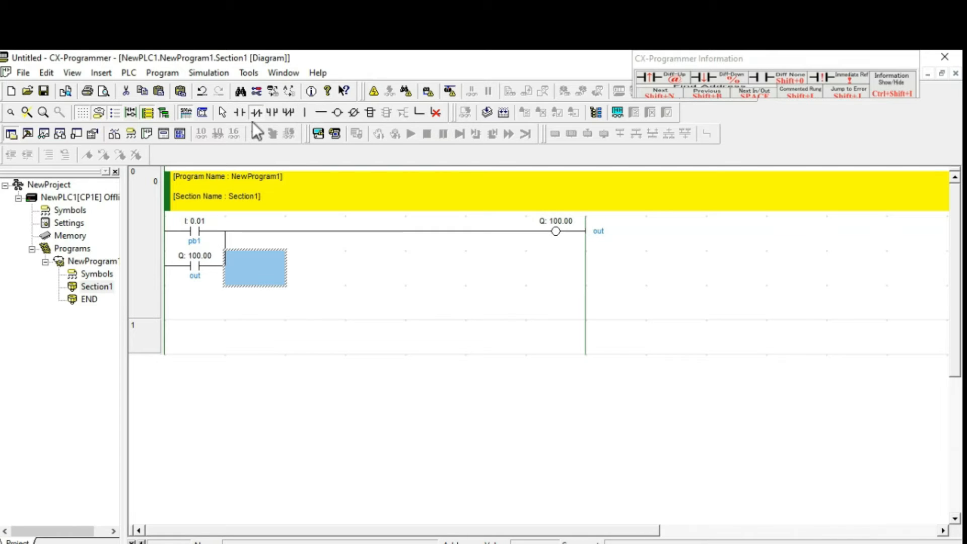
pyautogui.click(264, 225)
pyautogui.write('002')
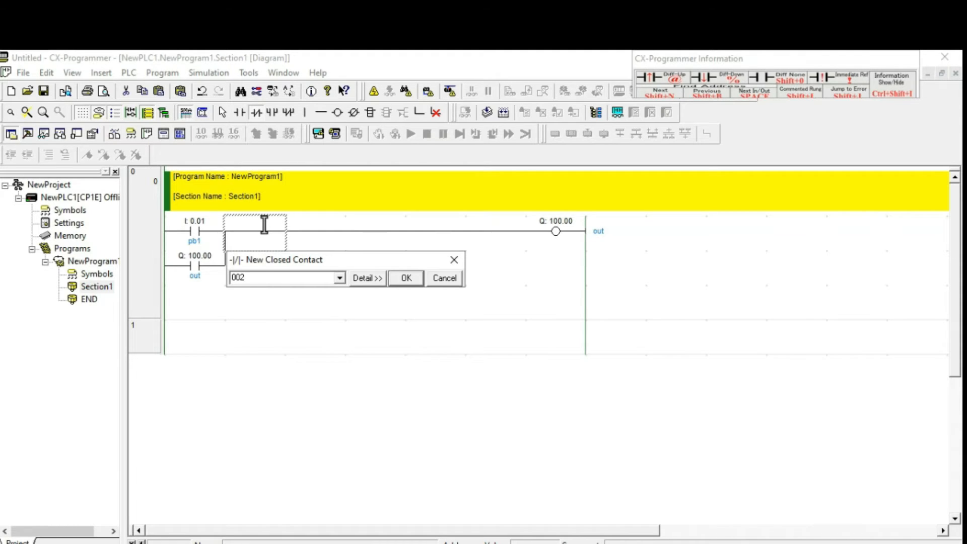
pyautogui.press('Return')
pyautogui.write('pbsti')
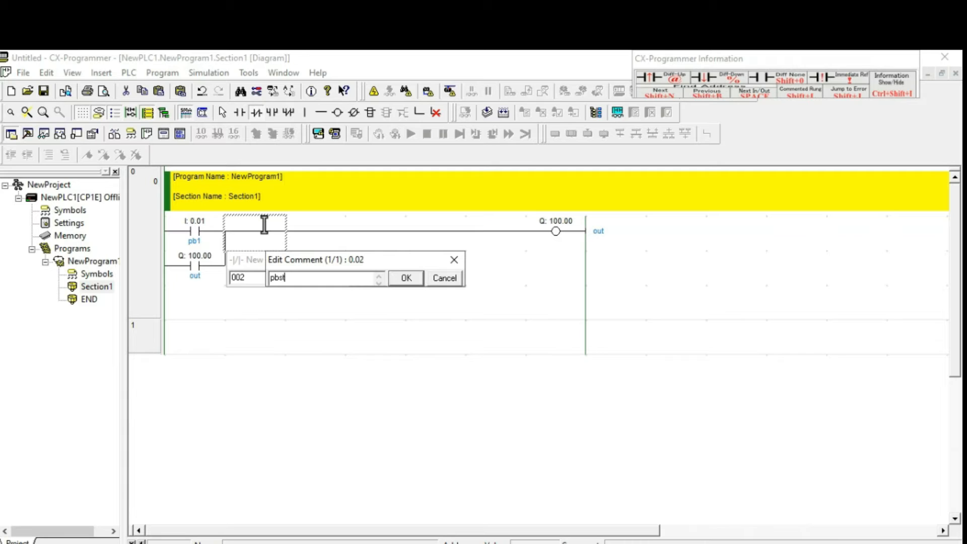
pyautogui.press('BackSpace')
pyautogui.press('BackSpace')
pyautogui.write('top')
pyautogui.click(400, 279)
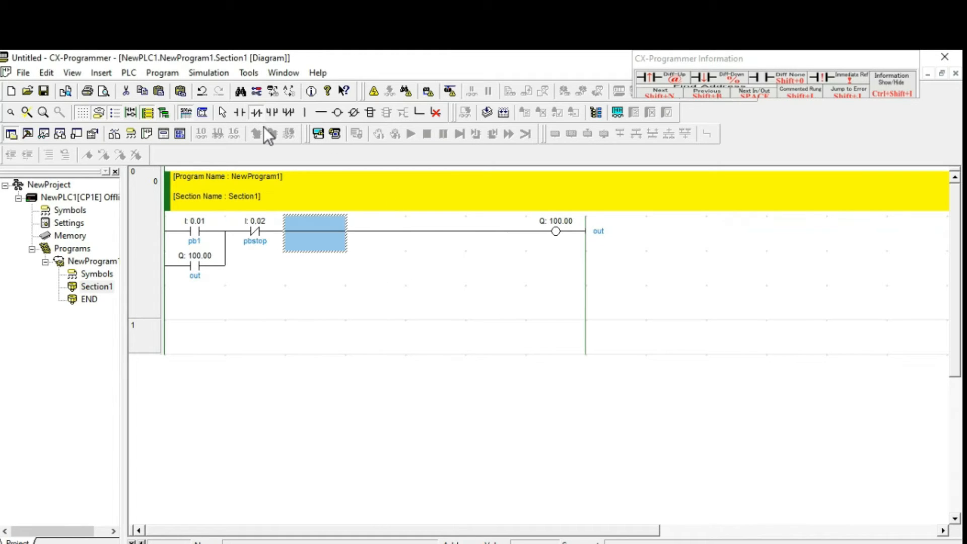
# Decline the connection to the real PLC and start the ladder program in the offline simulator
pyautogui.click(221, 112)
pyautogui.click(376, 96)
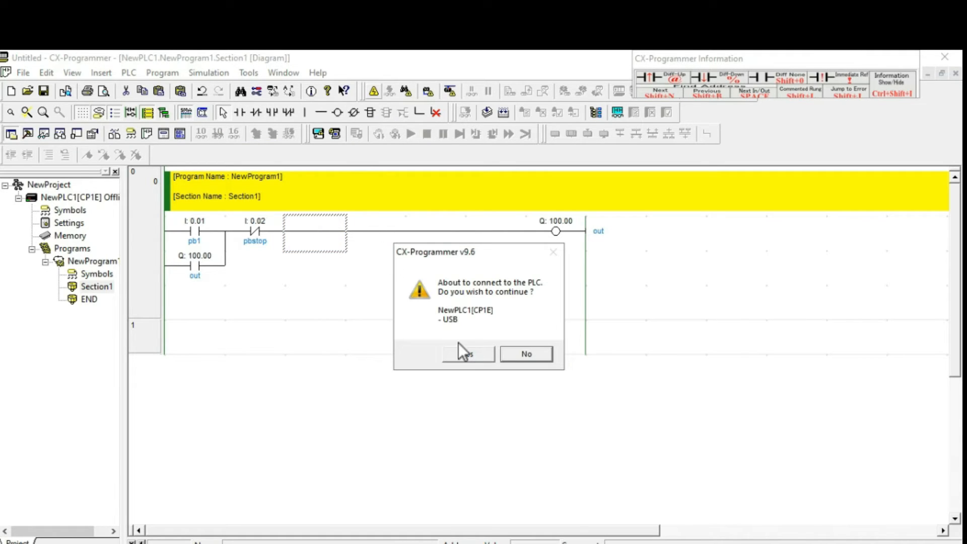
pyautogui.click(516, 357)
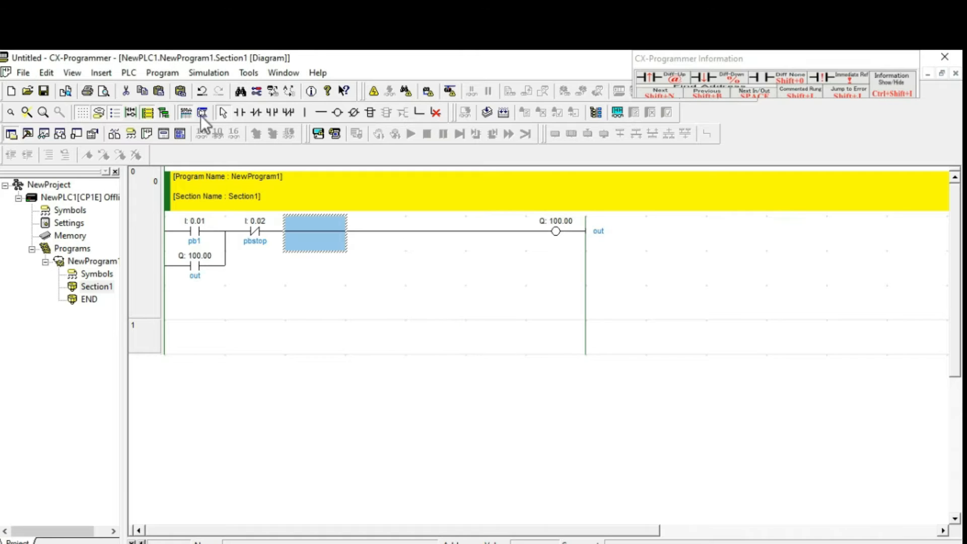
pyautogui.click(335, 134)
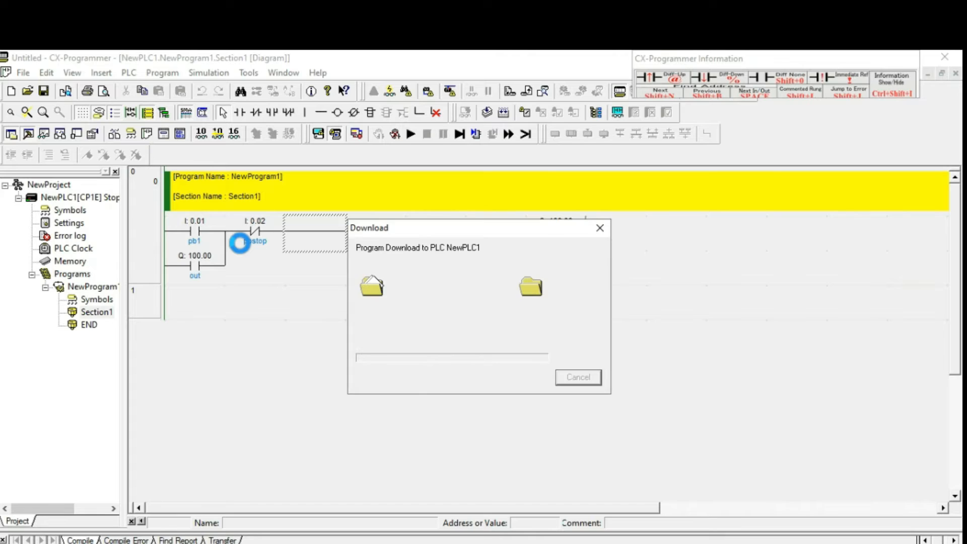
# Set the pb1 contact's value to 1 and back to 0 in the running simulation
pyautogui.doubleClick(201, 234)
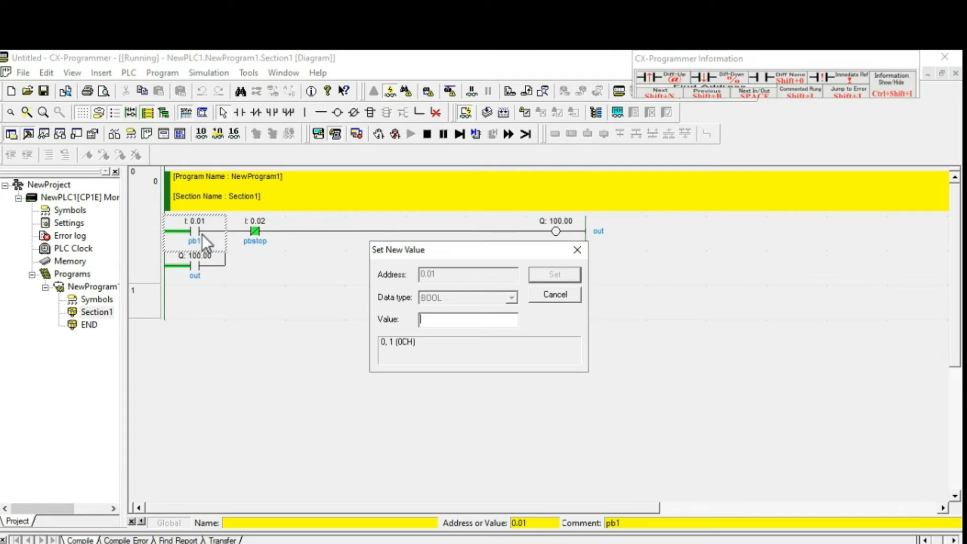
pyautogui.write('1')
pyautogui.press('Return')
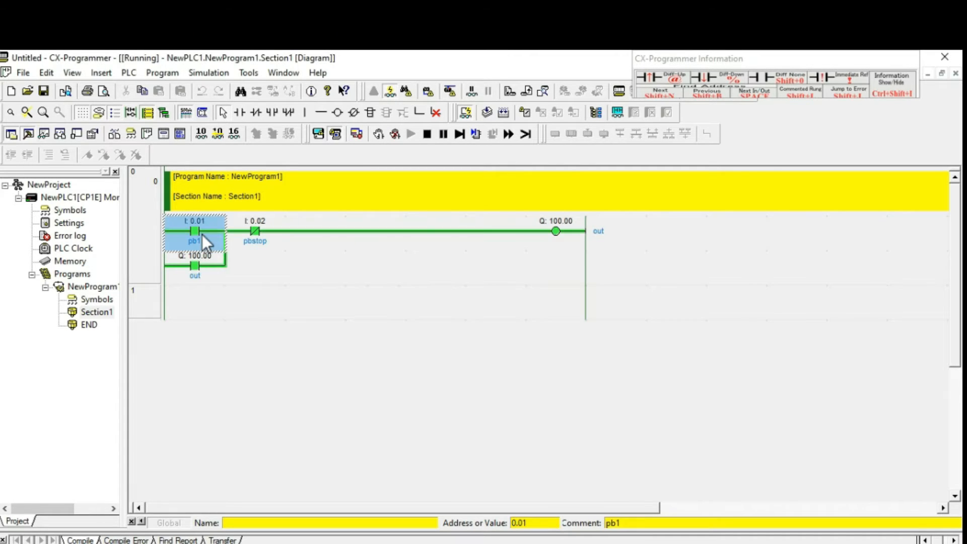
pyautogui.doubleClick(202, 234)
pyautogui.write('0')
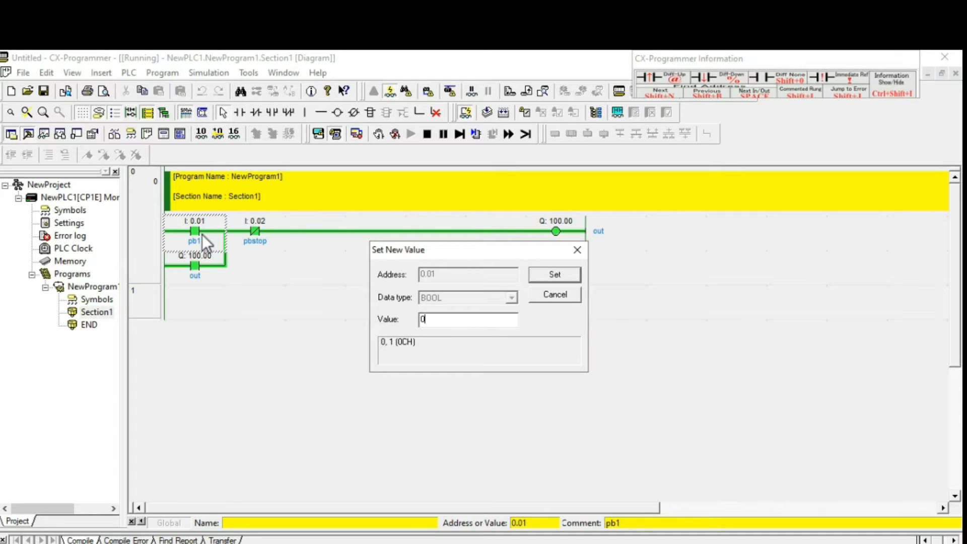
pyautogui.press('Return')
# Set the pbstop contact's value to 1 and back to 0, and end the simulation
pyautogui.doubleClick(259, 230)
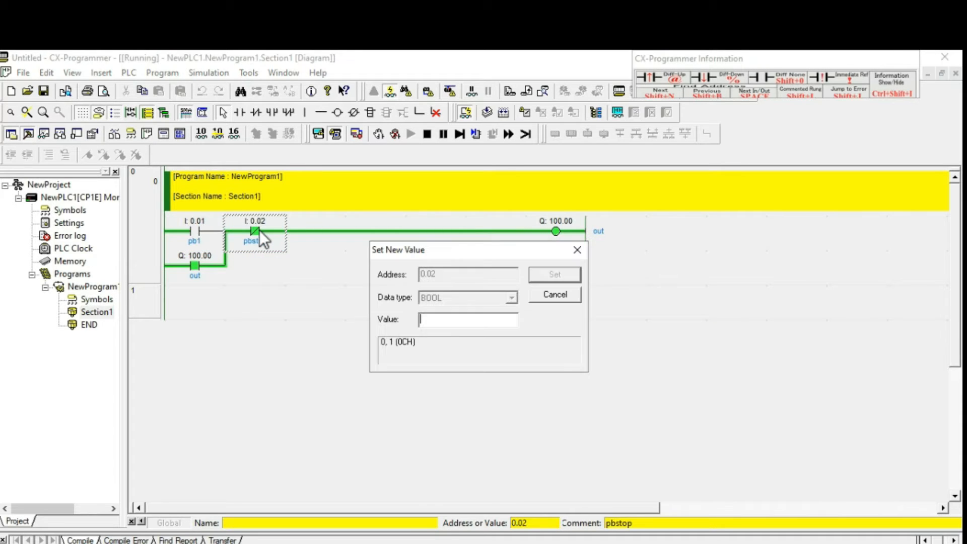
pyautogui.write('1')
pyautogui.click(558, 279)
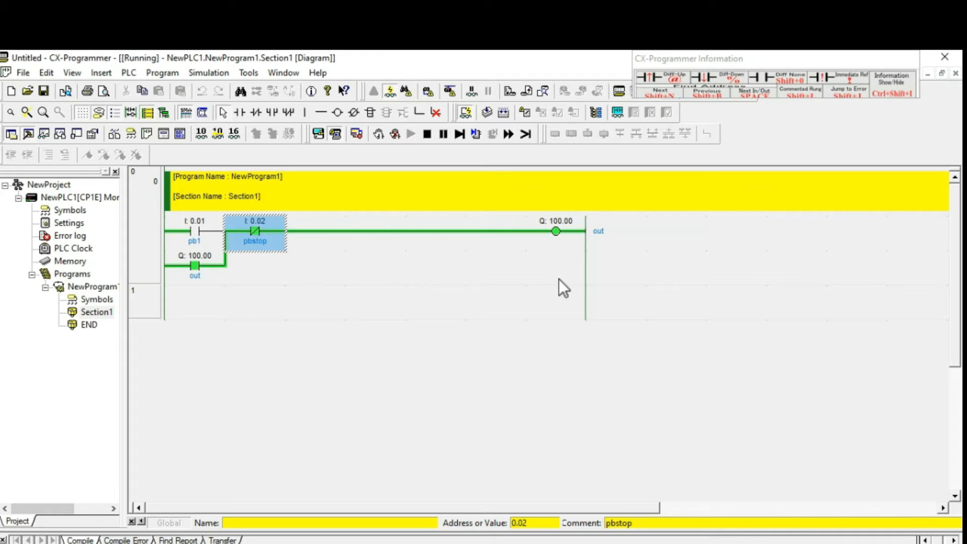
pyautogui.doubleClick(257, 233)
pyautogui.write('0')
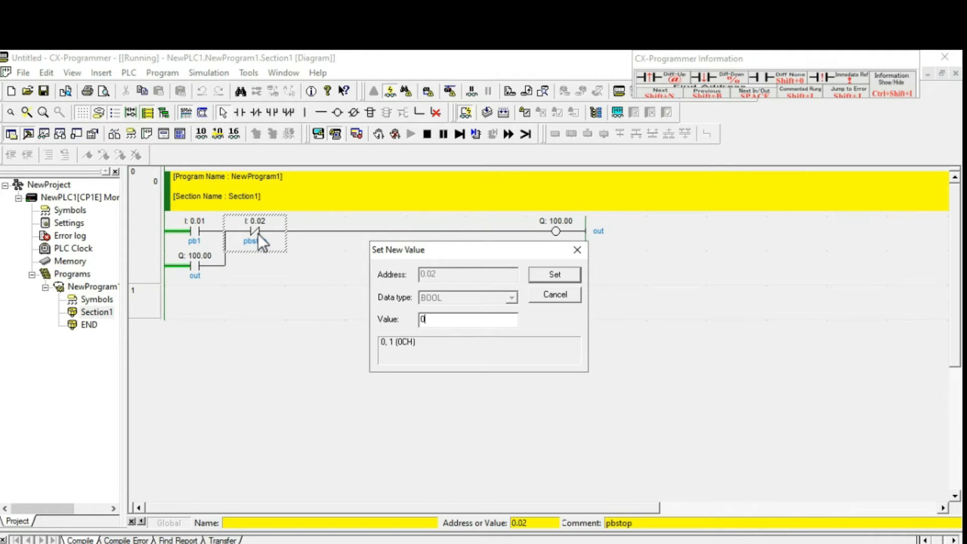
pyautogui.press('Return')
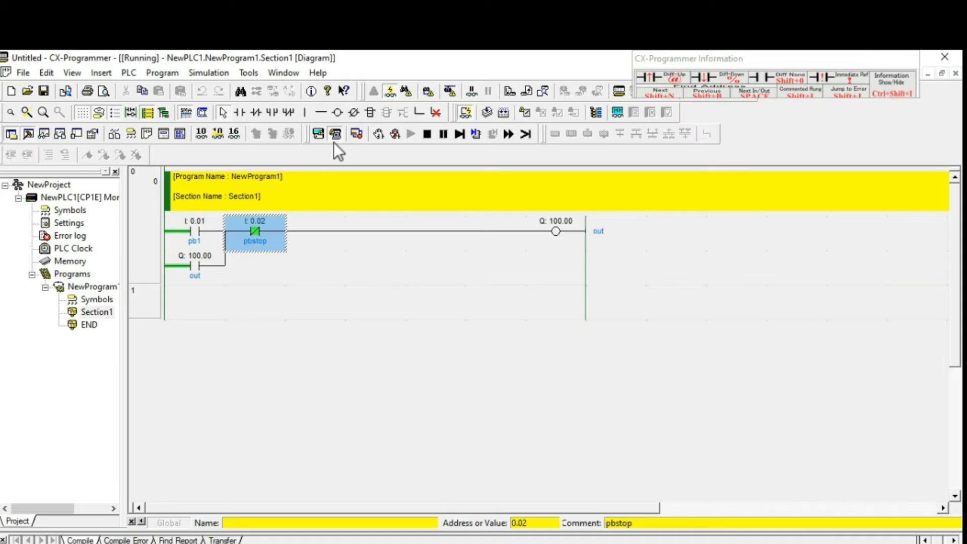
pyautogui.click(335, 136)
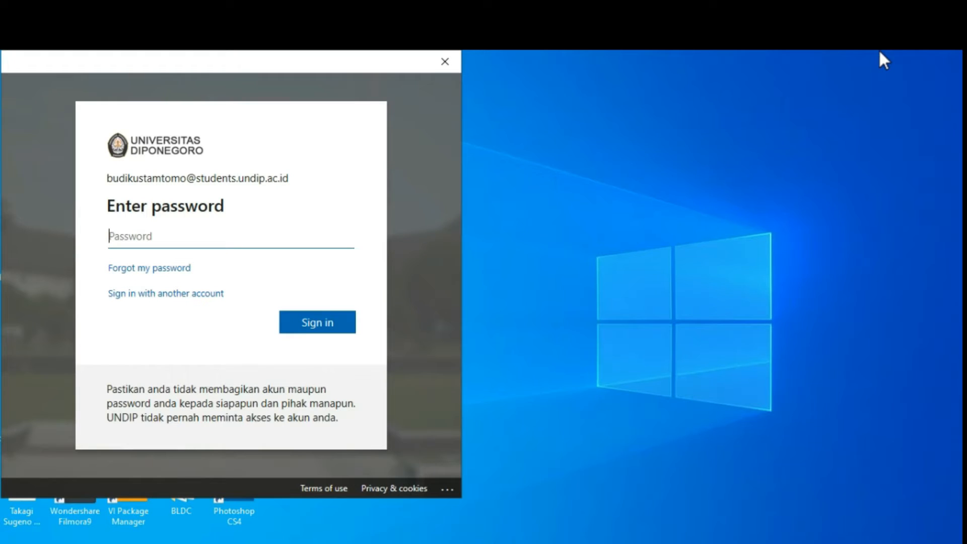
# Dismiss the account sign-in window and switch to NB-Designer, launching it from the desktop
pyautogui.click(451, 67)
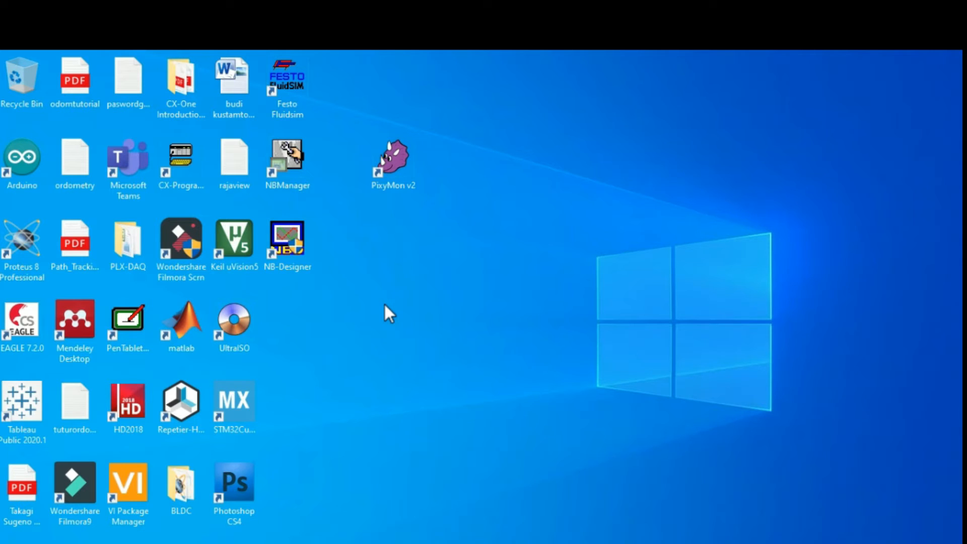
pyautogui.doubleClick(295, 262)
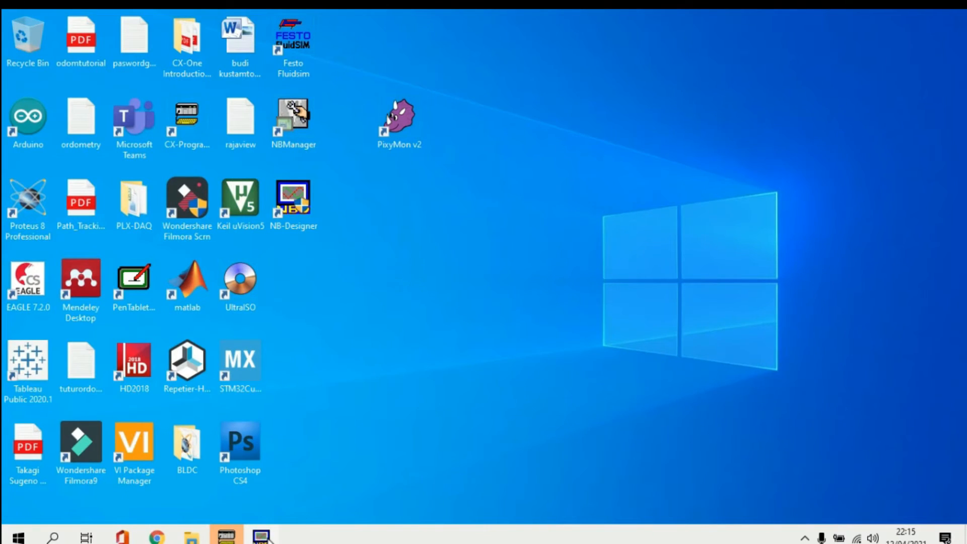
pyautogui.click(269, 538)
# Create a new HMI project named pjk in the default project path
pyautogui.click(31, 34)
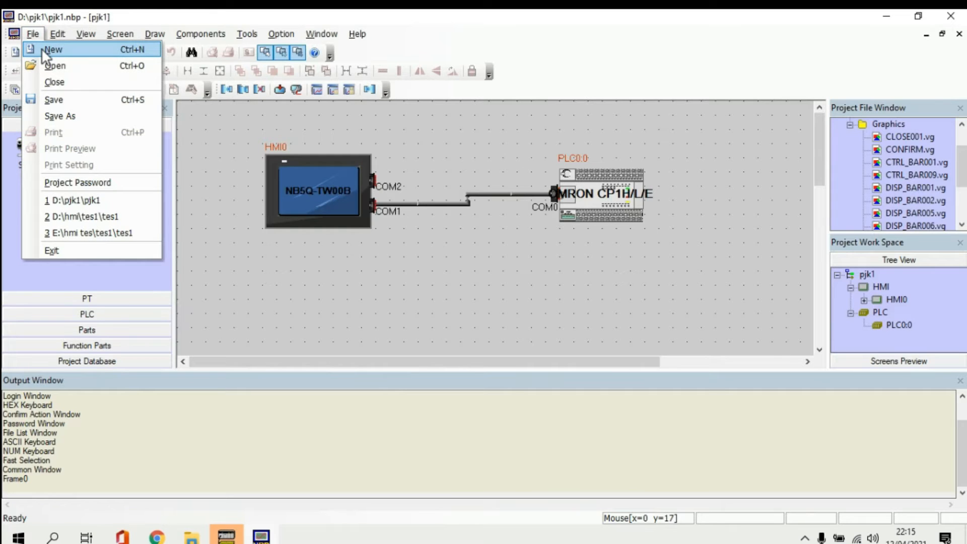
pyautogui.click(42, 49)
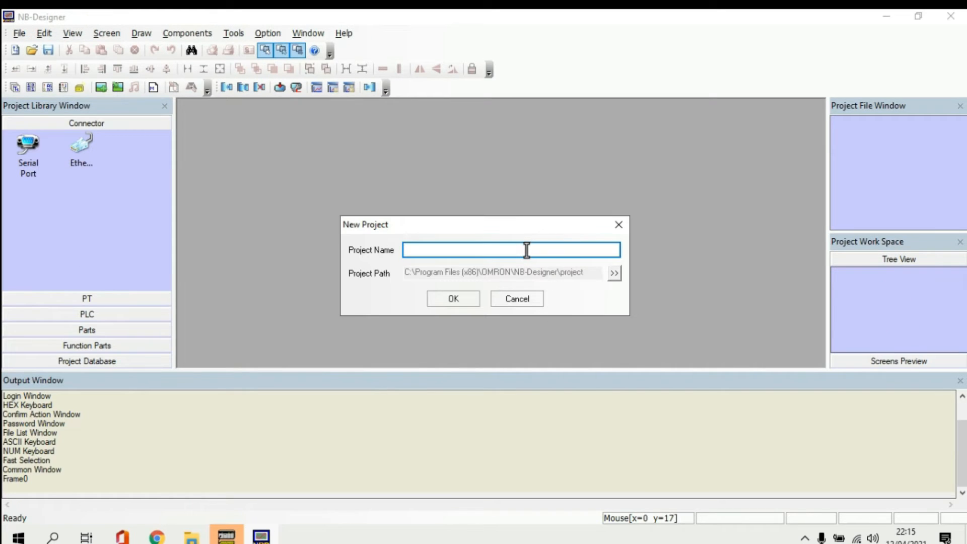
pyautogui.write('pjk')
pyautogui.click(438, 299)
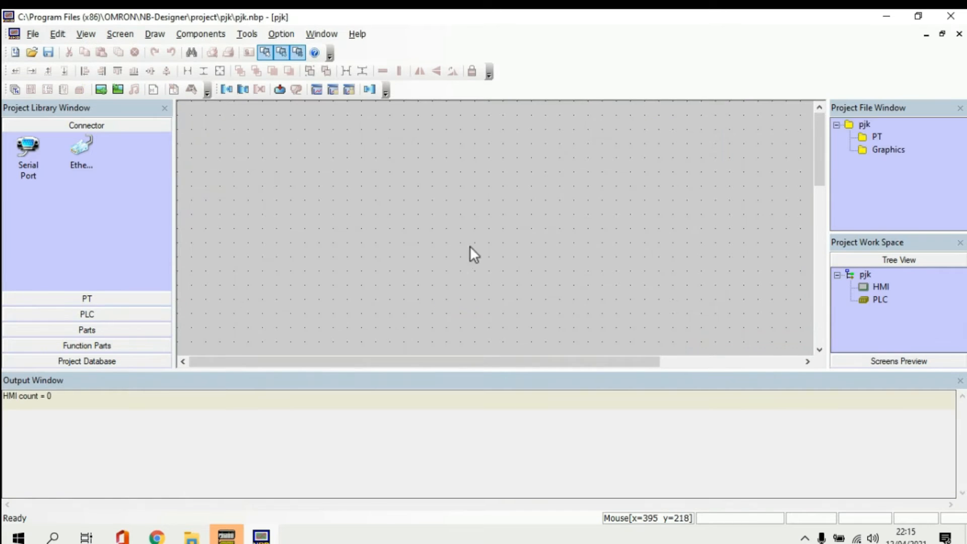
# Add an NB5Q-TW00B HMI with Horizontal display mode to the upper-left area of the project canvas
pyautogui.click(88, 301)
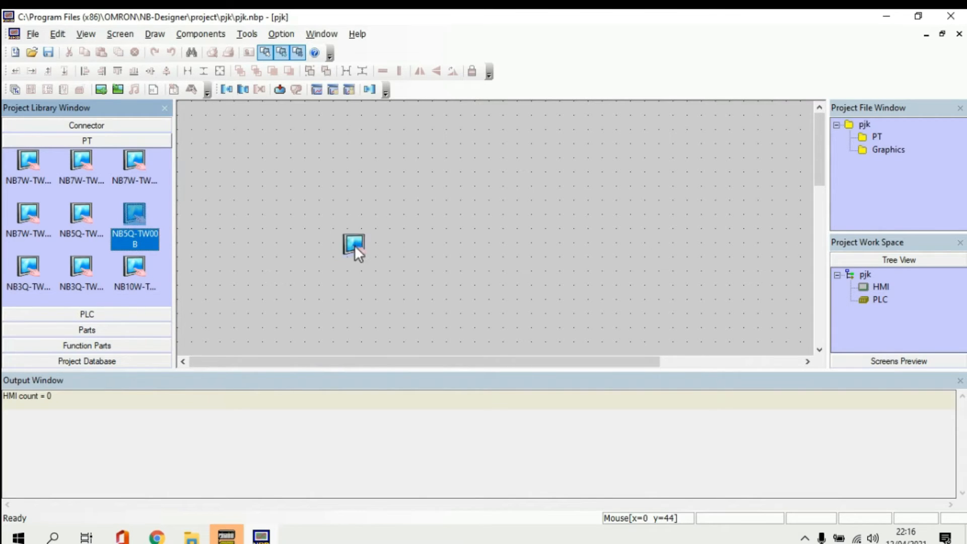
pyautogui.moveTo(353, 240); pyautogui.dragTo(352, 240)
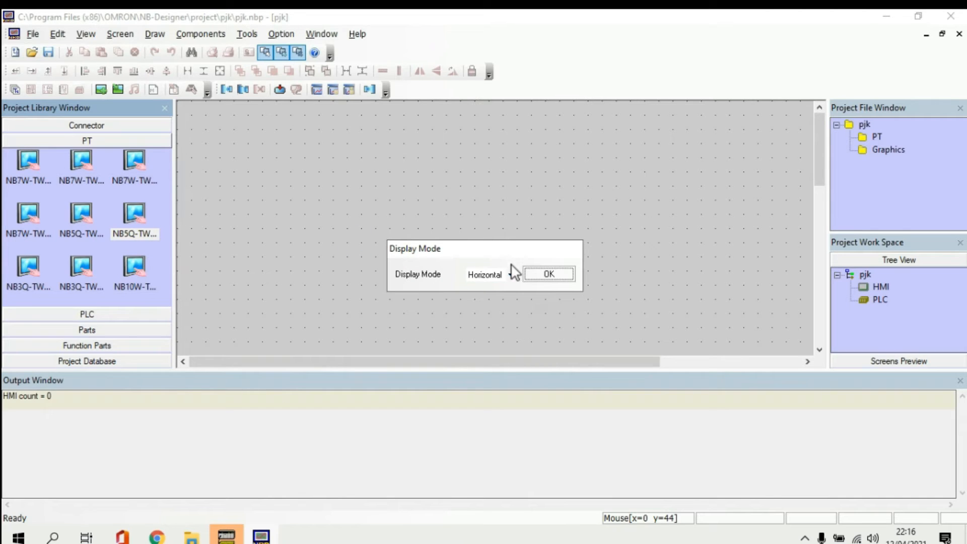
pyautogui.click(548, 274)
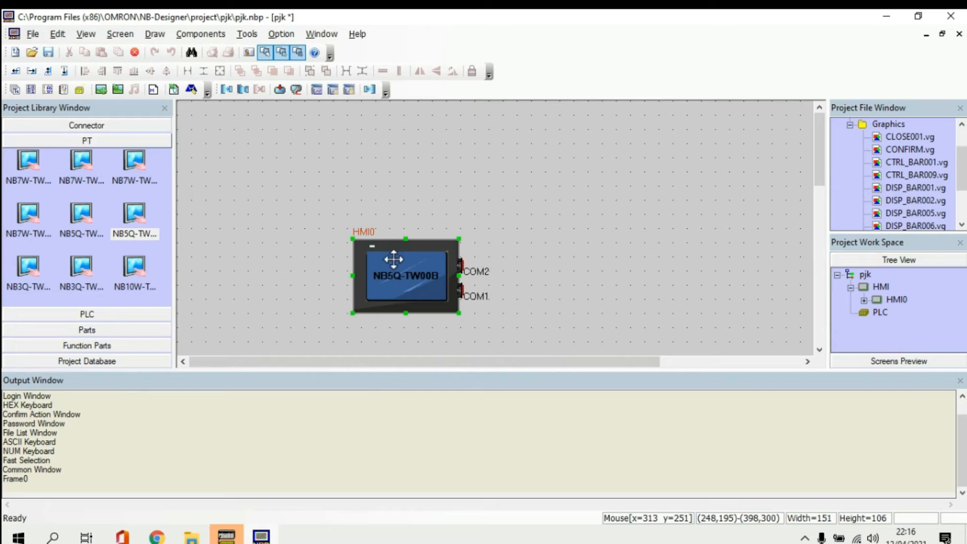
pyautogui.moveTo(399, 276); pyautogui.dragTo(341, 201)
# Add an OMRON CP1H/L/E PLC to the canvas and position it to the right of the HMI
pyautogui.click(91, 314)
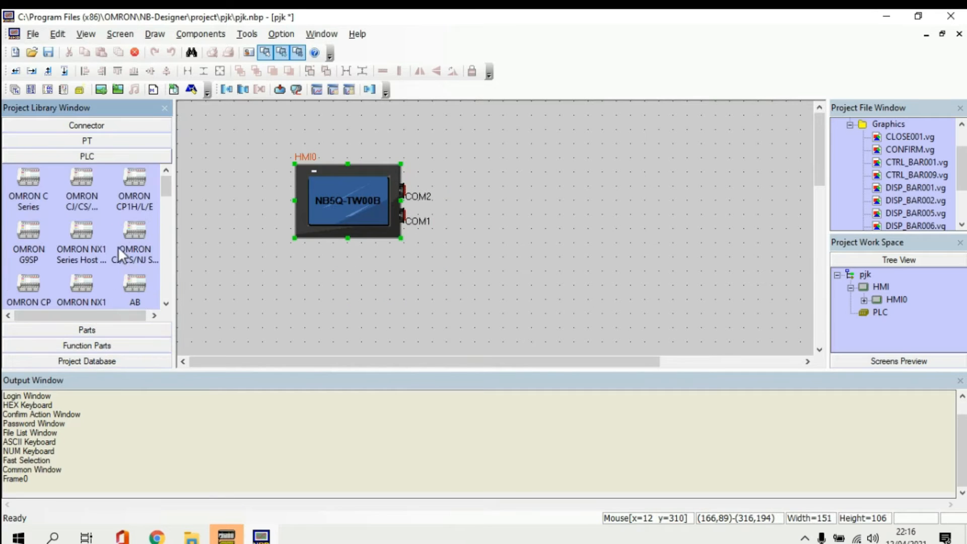
pyautogui.click(138, 187)
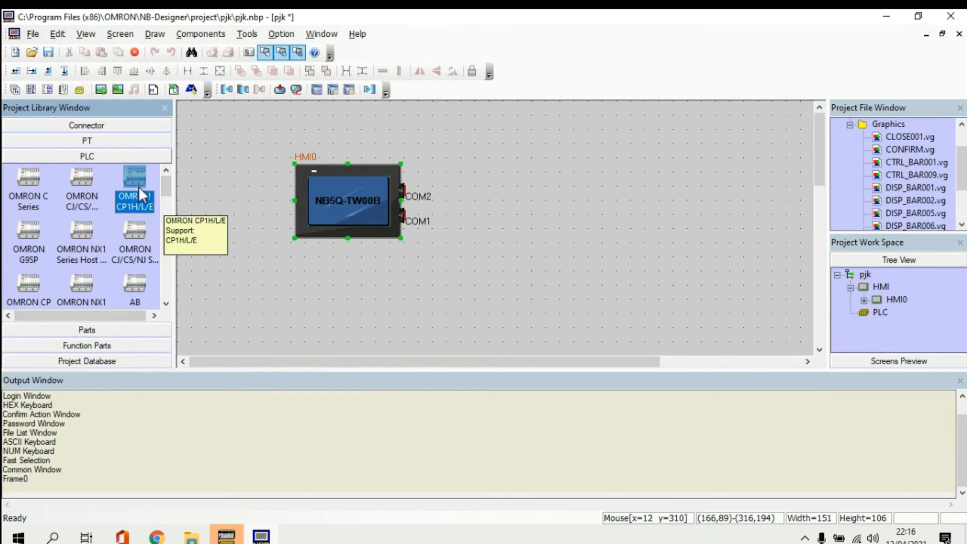
pyautogui.moveTo(138, 187); pyautogui.dragTo(473, 210)
pyautogui.moveTo(537, 206); pyautogui.dragTo(537, 206)
pyautogui.moveTo(579, 248); pyautogui.dragTo(604, 210)
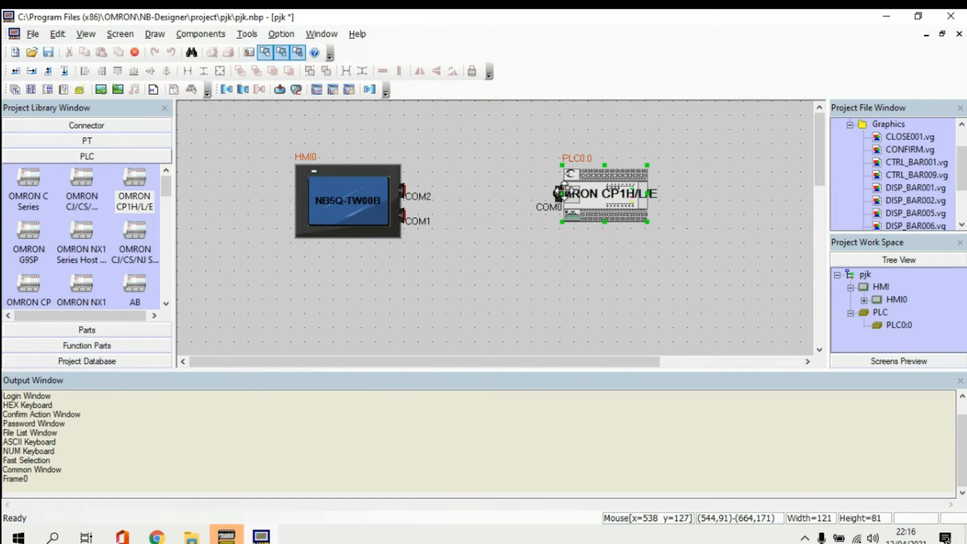
# Connect the HMI's COM1 port to the PLC's COM0 port with a serial port connector
pyautogui.click(87, 129)
pyautogui.moveTo(20, 152); pyautogui.dragTo(485, 159)
pyautogui.moveTo(619, 200); pyautogui.dragTo(643, 239)
pyautogui.moveTo(346, 206); pyautogui.dragTo(396, 200)
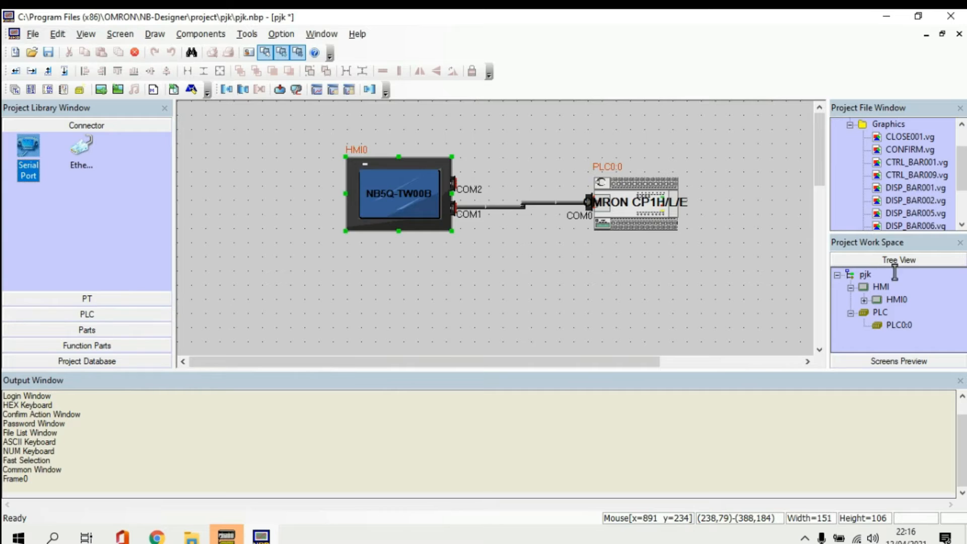
# Open the HMI0 screen and add a Bit Button with its write address set to CIO_bit 0.01, checking it against the ladder program
pyautogui.doubleClick(898, 299)
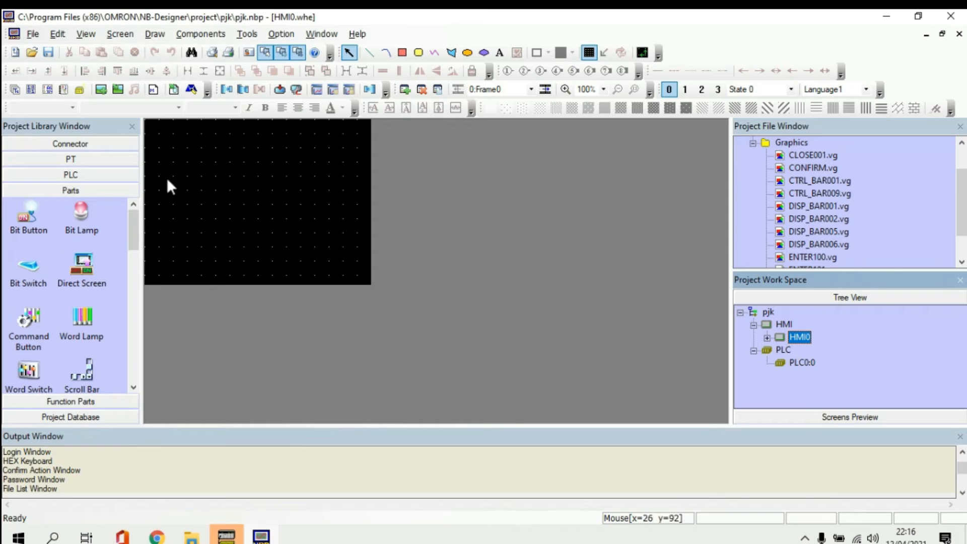
pyautogui.moveTo(28, 213); pyautogui.dragTo(185, 163)
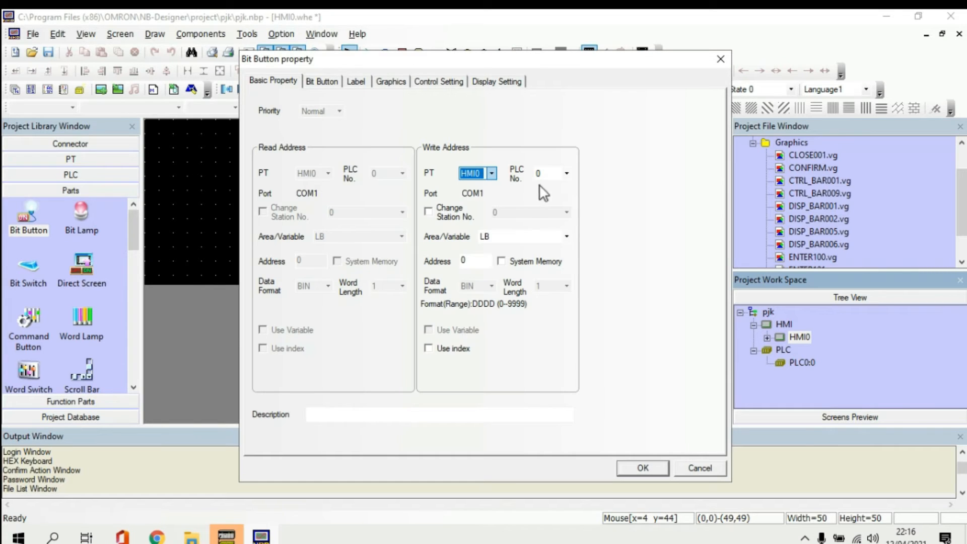
pyautogui.click(566, 238)
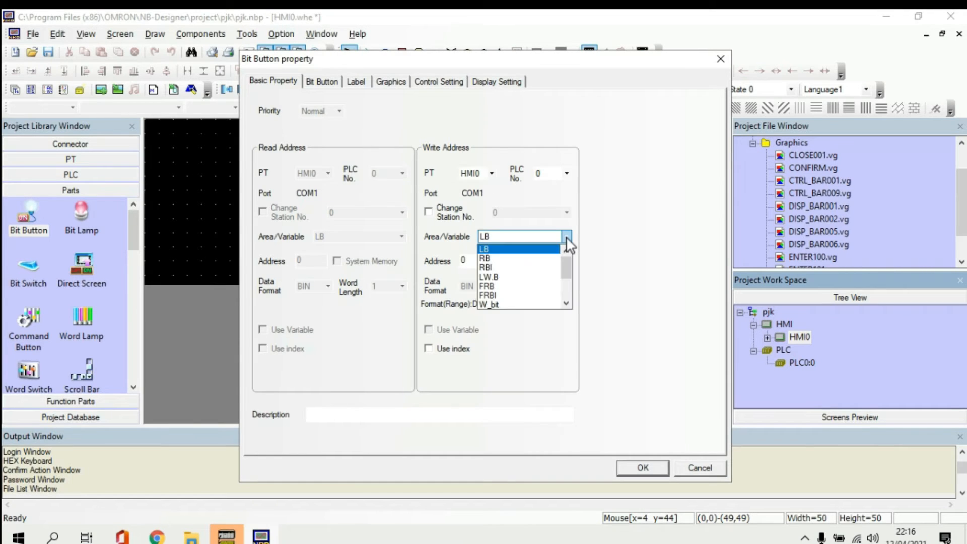
pyautogui.moveTo(566, 268); pyautogui.dragTo(568, 301)
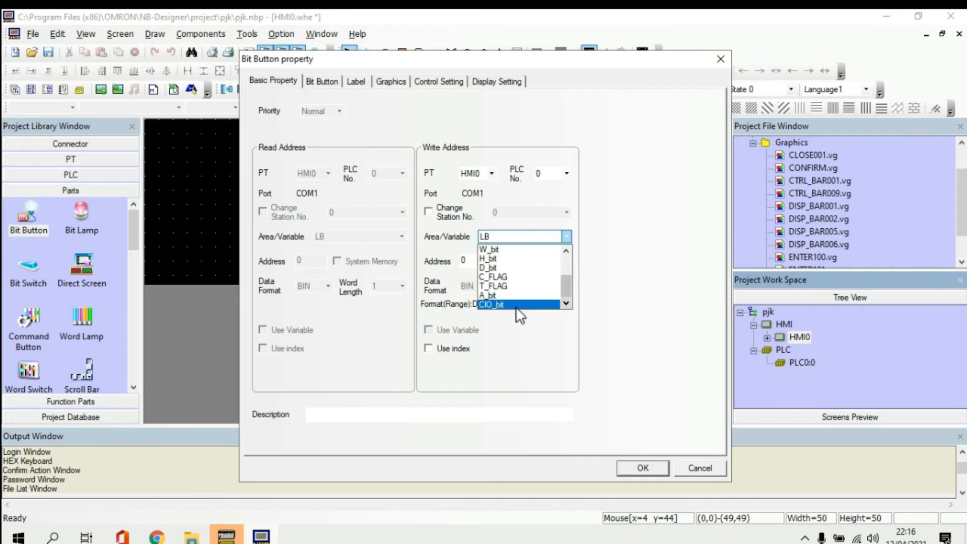
pyautogui.click(515, 307)
pyautogui.click(481, 260)
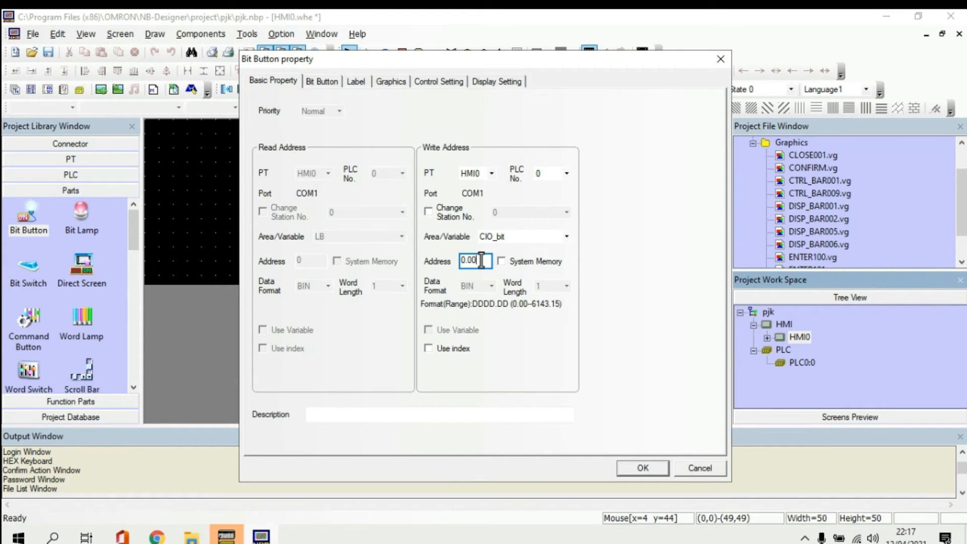
pyautogui.press('BackSpace')
pyautogui.write('1')
pyautogui.click(227, 536)
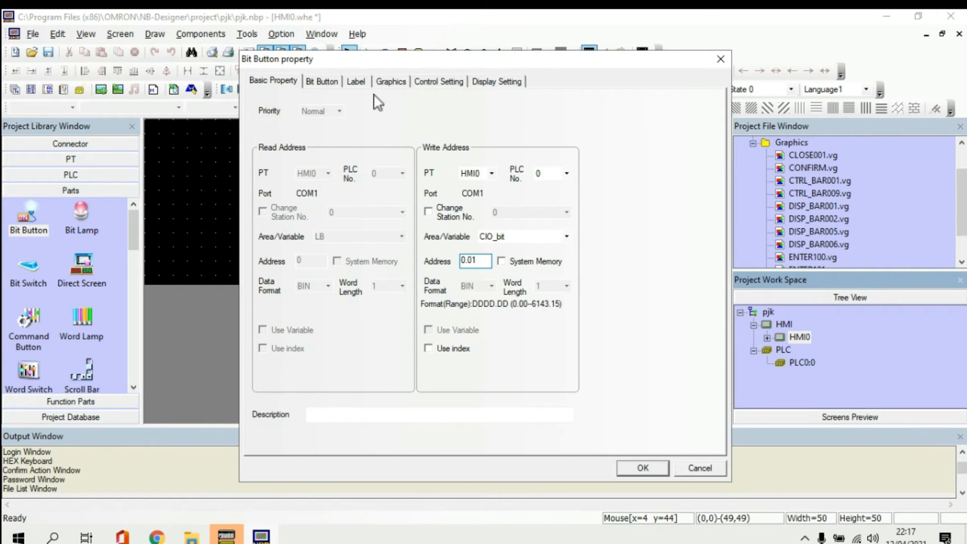
# Set the Bit Button's type to Momentary and place it in the upper-left area of the HMI screen
pyautogui.click(313, 82)
pyautogui.click(406, 104)
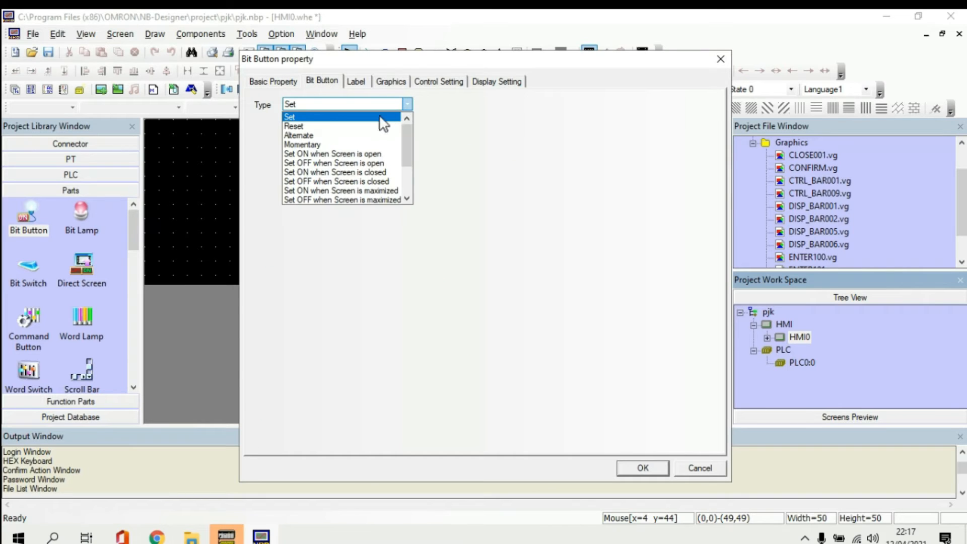
pyautogui.click(347, 146)
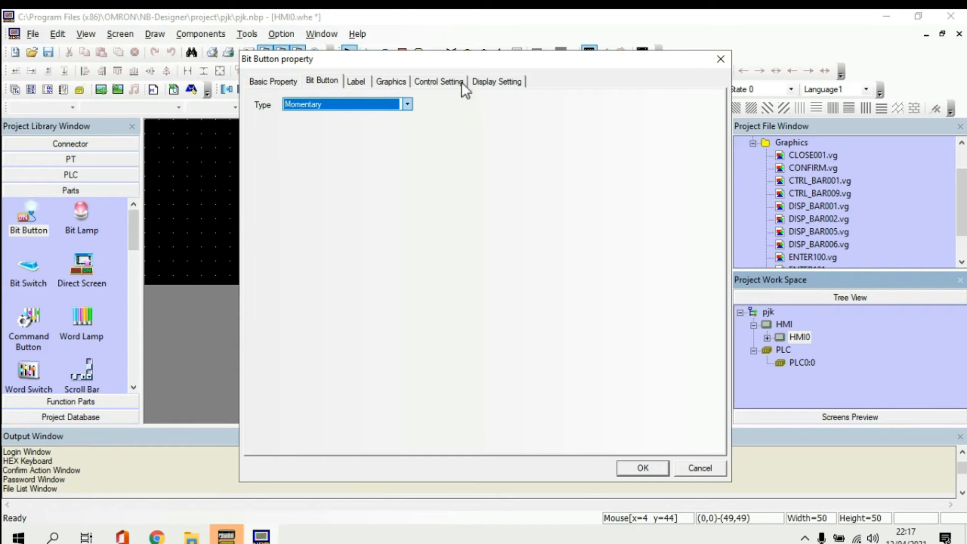
pyautogui.click(268, 80)
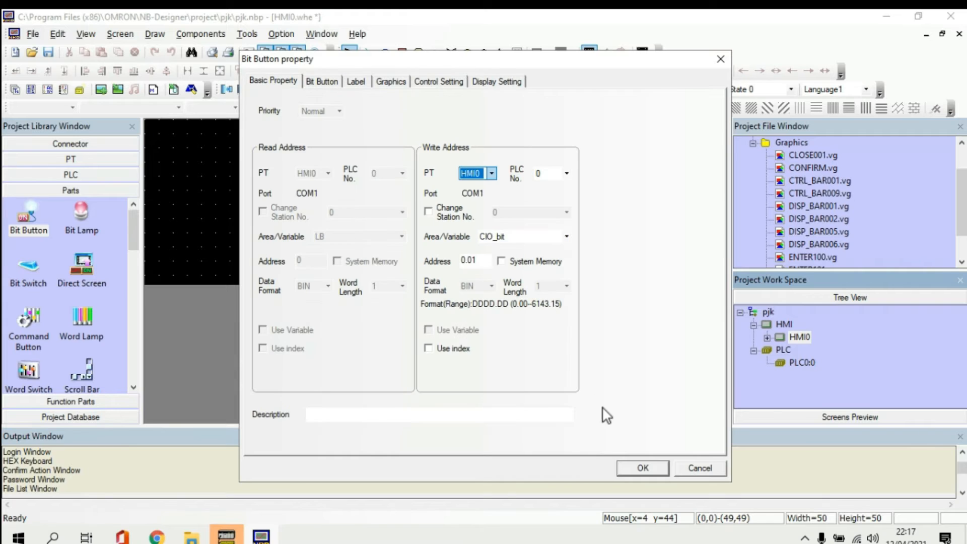
pyautogui.click(636, 467)
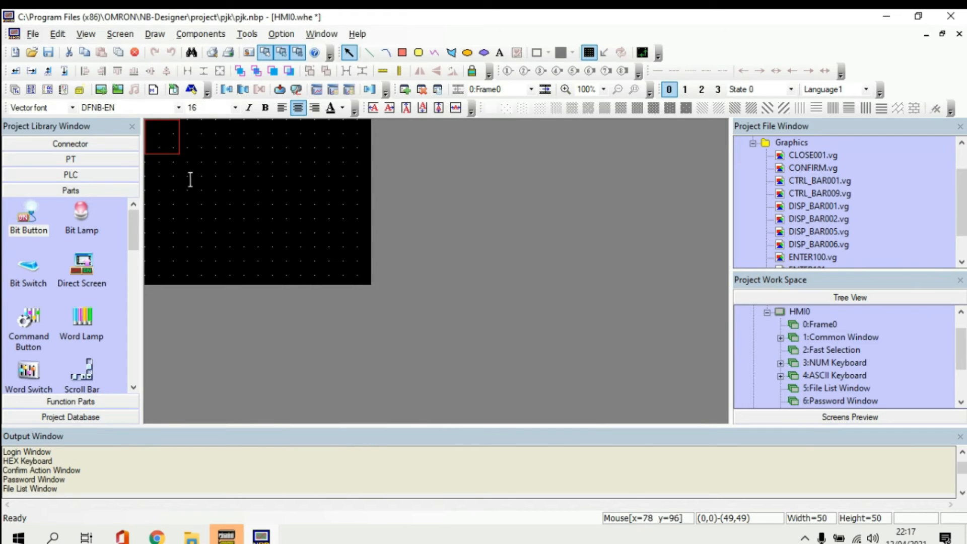
pyautogui.click(170, 150)
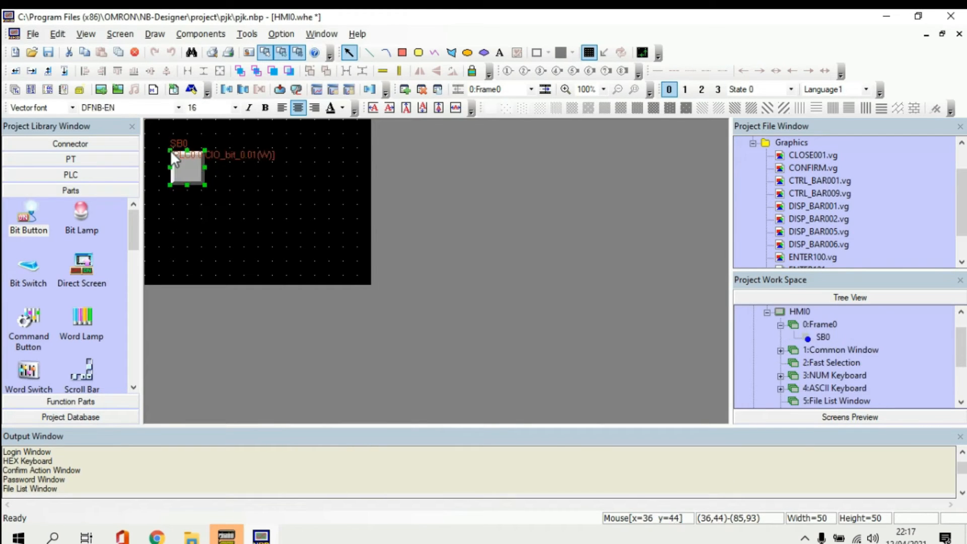
# Give the placed Bit Button the red bitmap graphic button1-12.bg from the BG button folder of the system graphics library
pyautogui.doubleClick(190, 169)
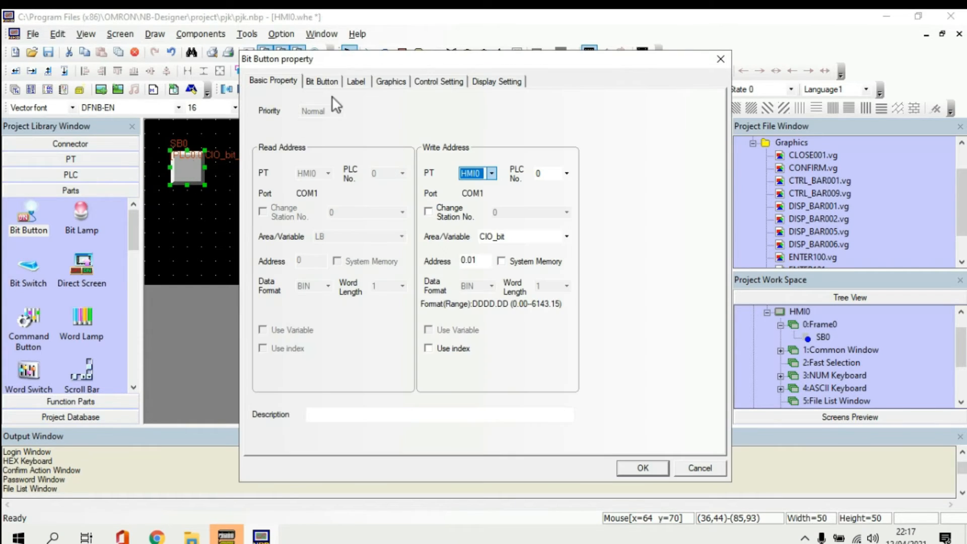
pyautogui.click(385, 81)
pyautogui.click(417, 325)
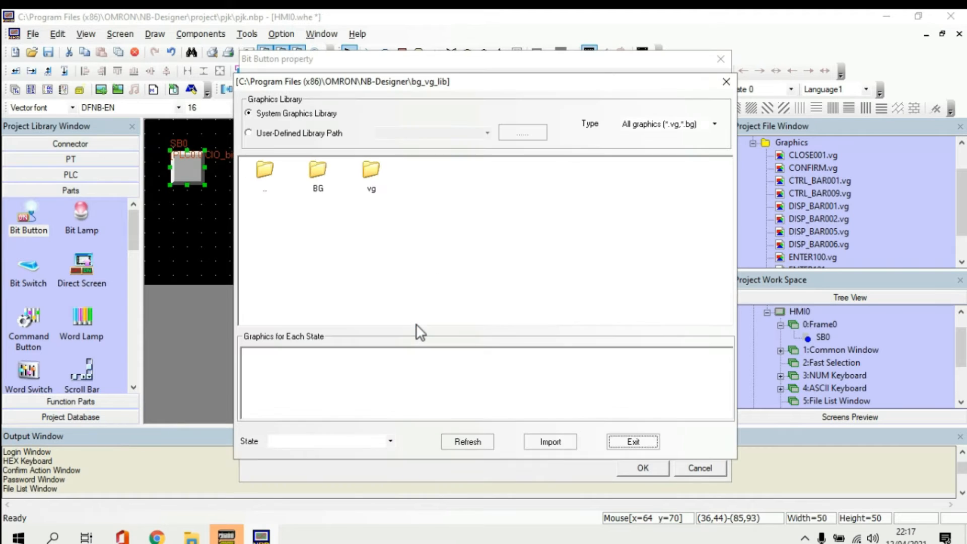
pyautogui.doubleClick(322, 188)
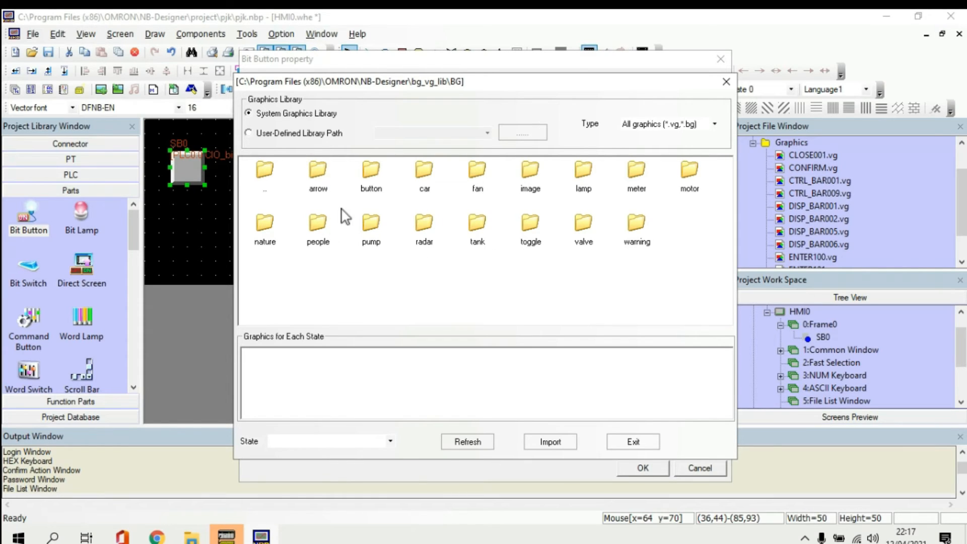
pyautogui.click(370, 185)
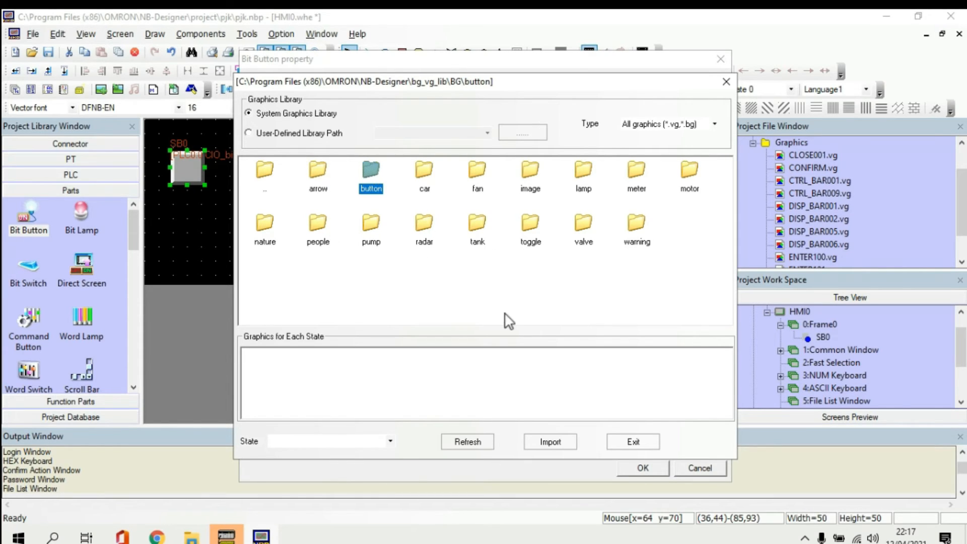
pyautogui.doubleClick(372, 179)
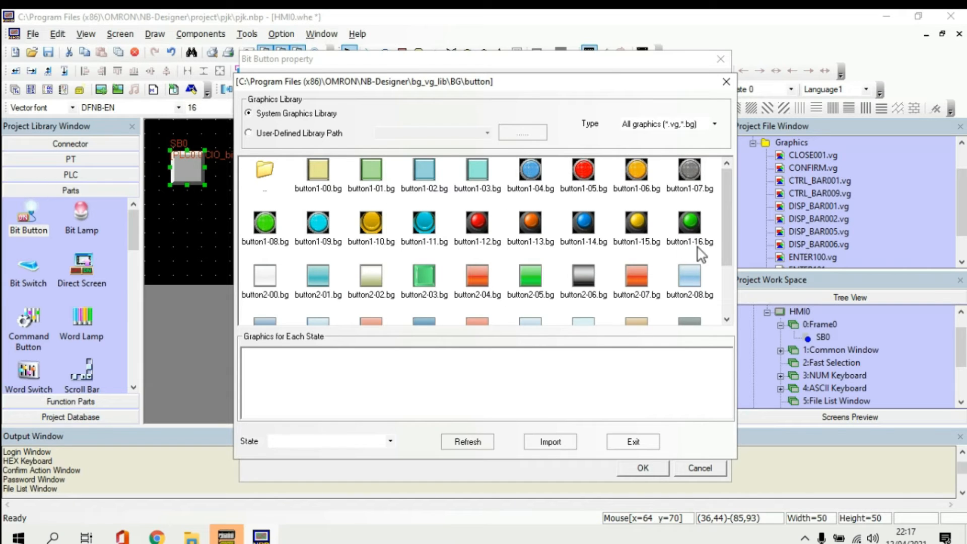
pyautogui.scroll(-2, 728, 210)
pyautogui.moveTo(733, 224); pyautogui.dragTo(734, 164)
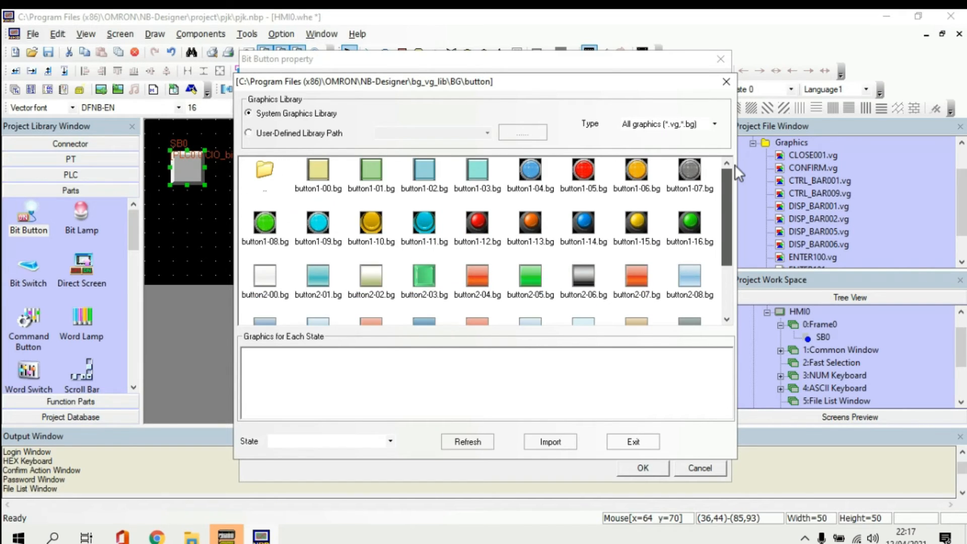
pyautogui.click(474, 226)
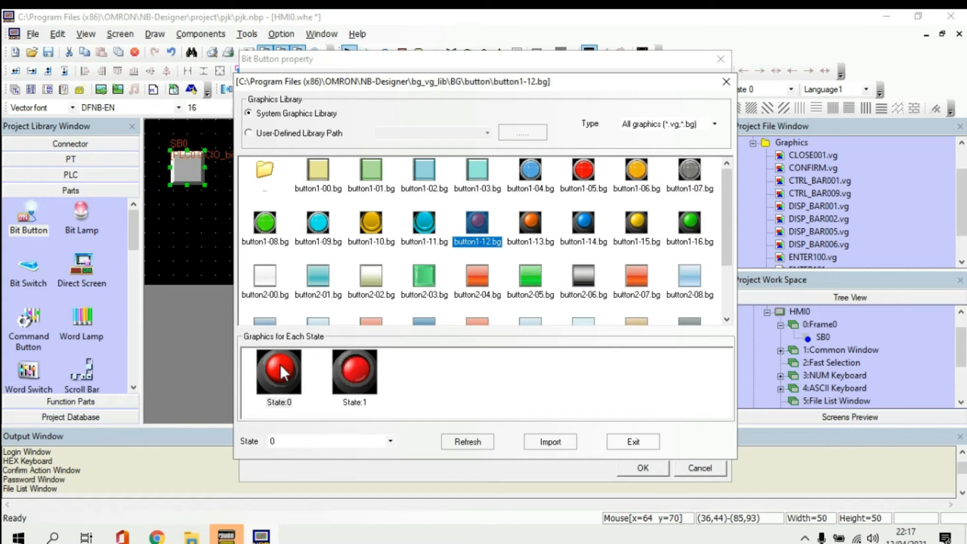
pyautogui.click(553, 444)
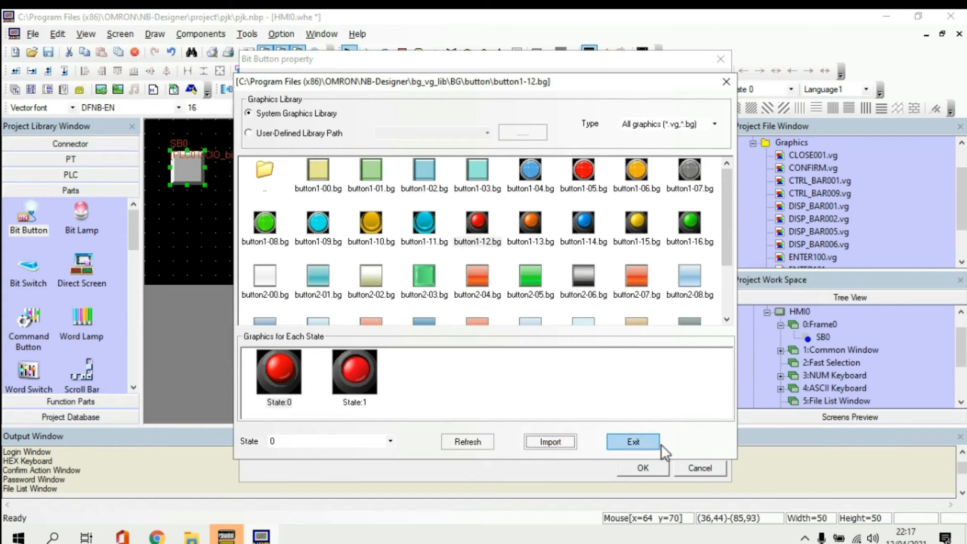
pyautogui.click(641, 443)
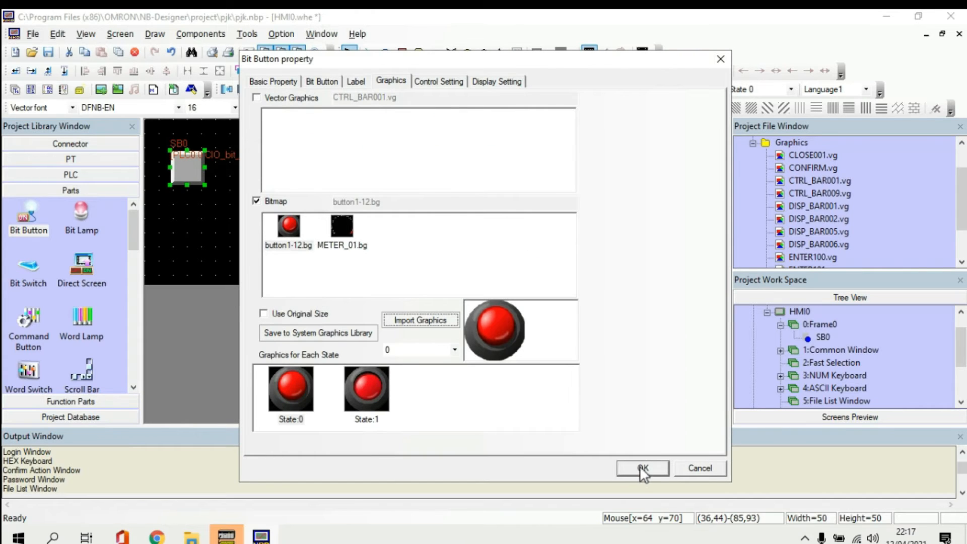
pyautogui.click(639, 467)
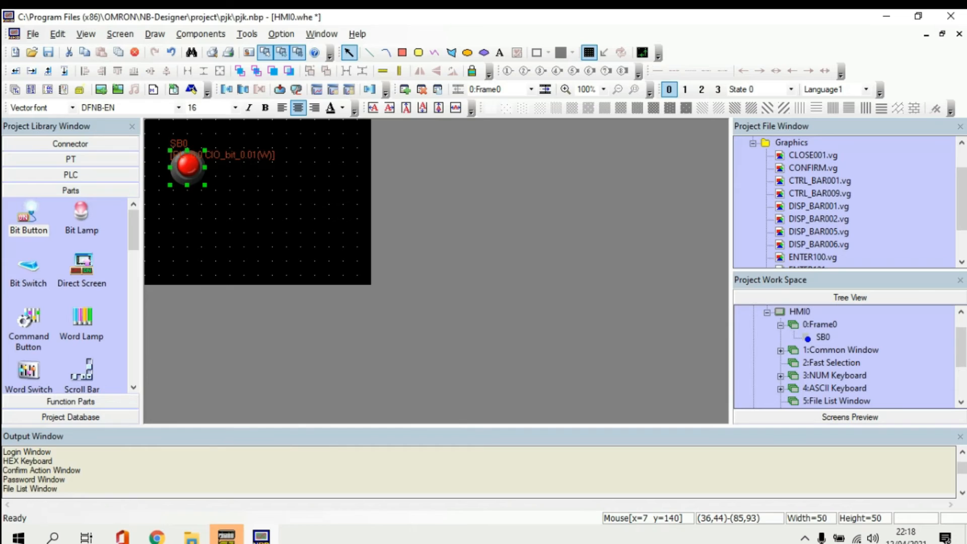
# Check the stop contact's address in the CX-Programmer ladder, then add a second Bit Button in NB-Designer with type Momentary
pyautogui.click(227, 536)
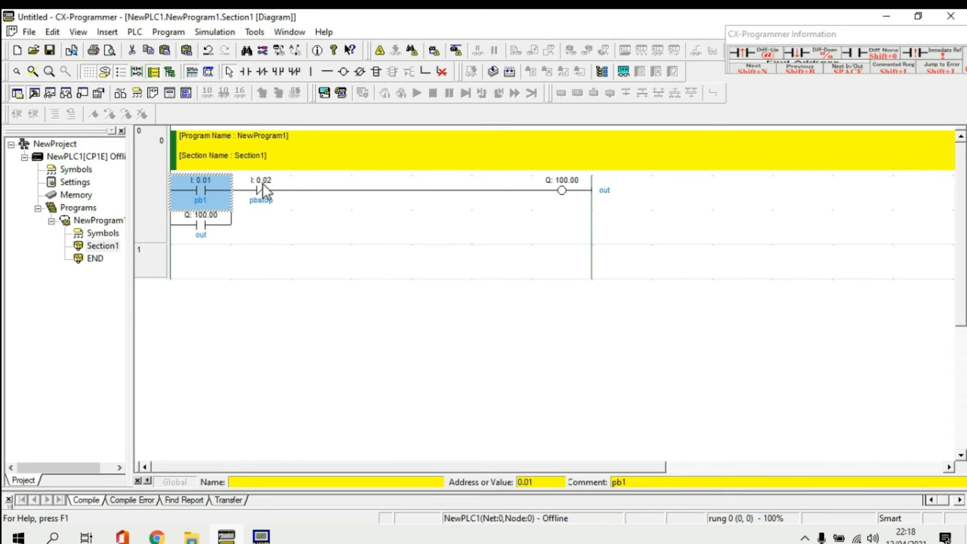
pyautogui.click(261, 535)
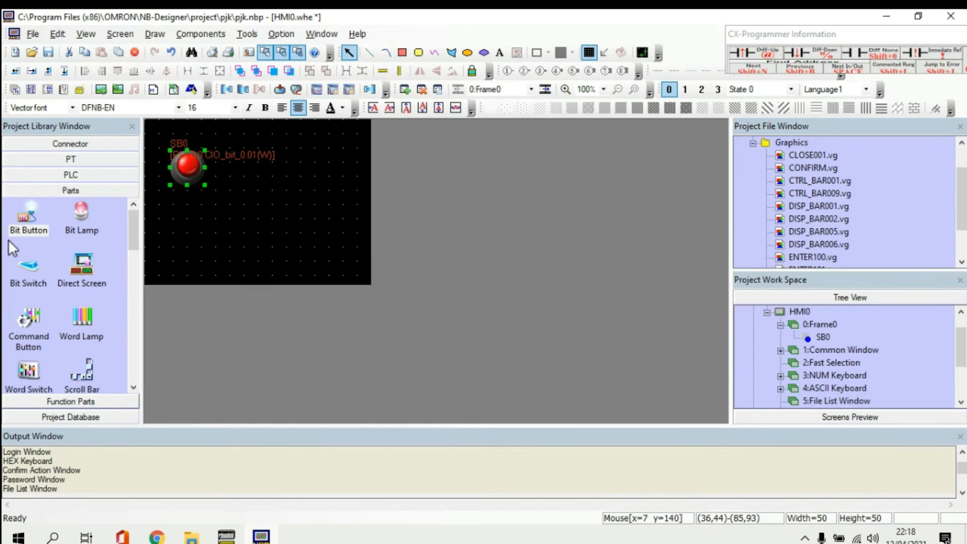
pyautogui.moveTo(49, 237); pyautogui.dragTo(191, 213)
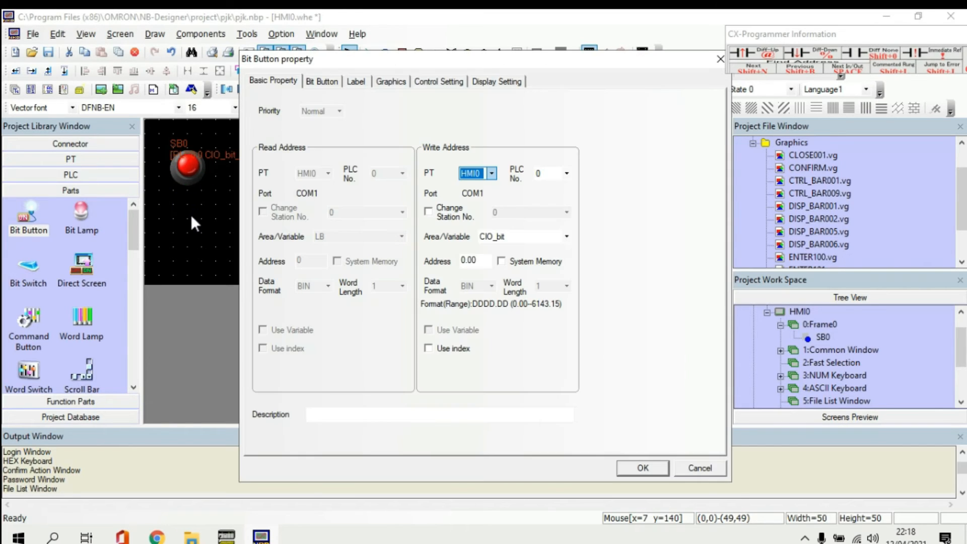
pyautogui.click(321, 82)
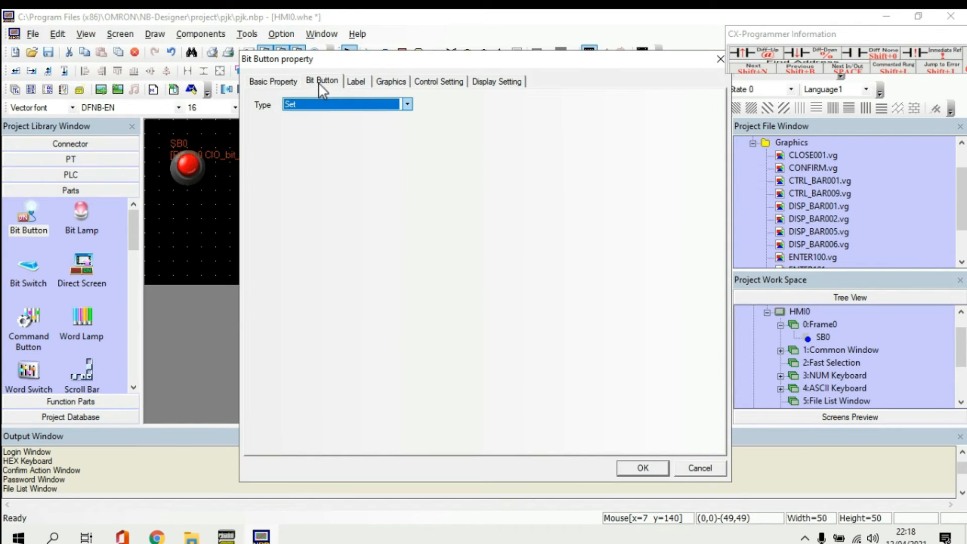
pyautogui.click(407, 104)
pyautogui.click(348, 143)
# Set the second Bit Button's write address to CIO_bit 0.02 and place it directly below the first button
pyautogui.click(273, 82)
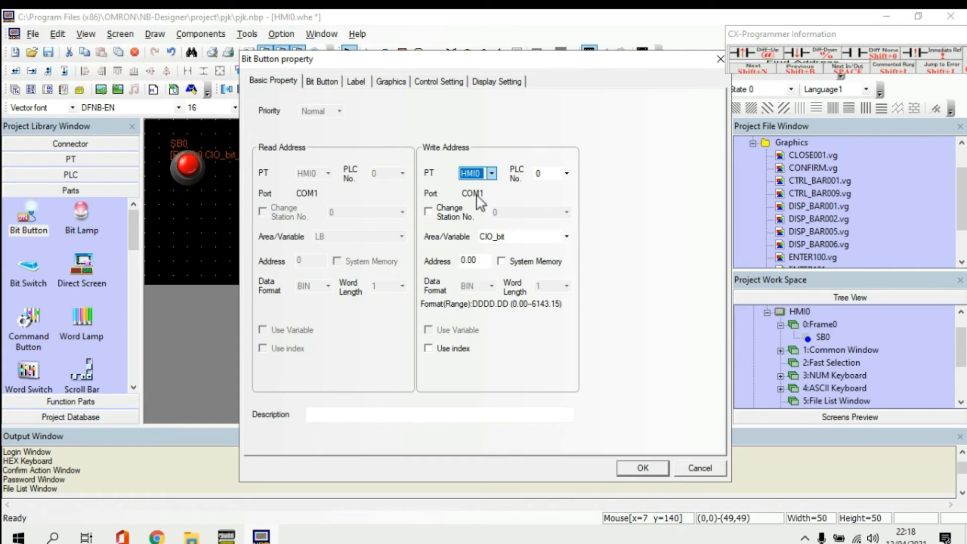
pyautogui.click(482, 259)
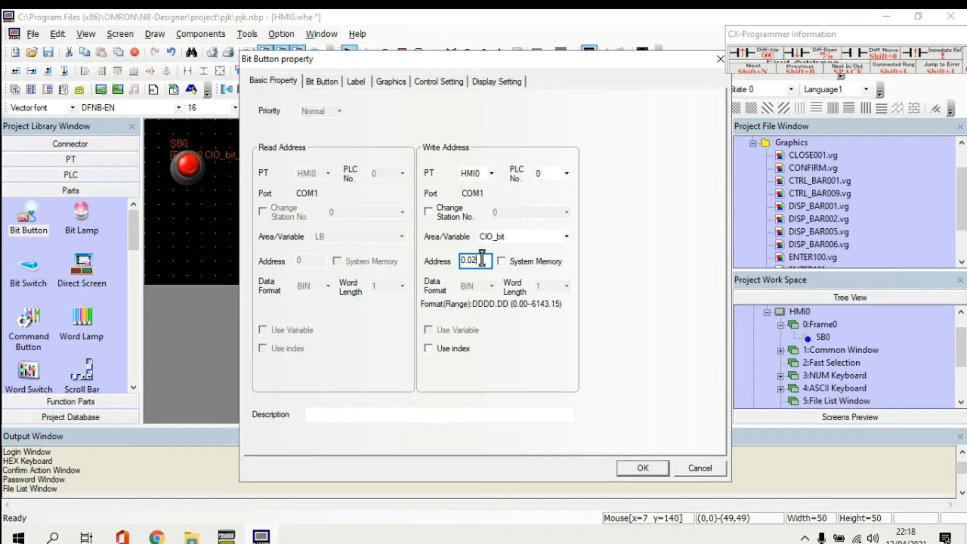
pyautogui.click(641, 468)
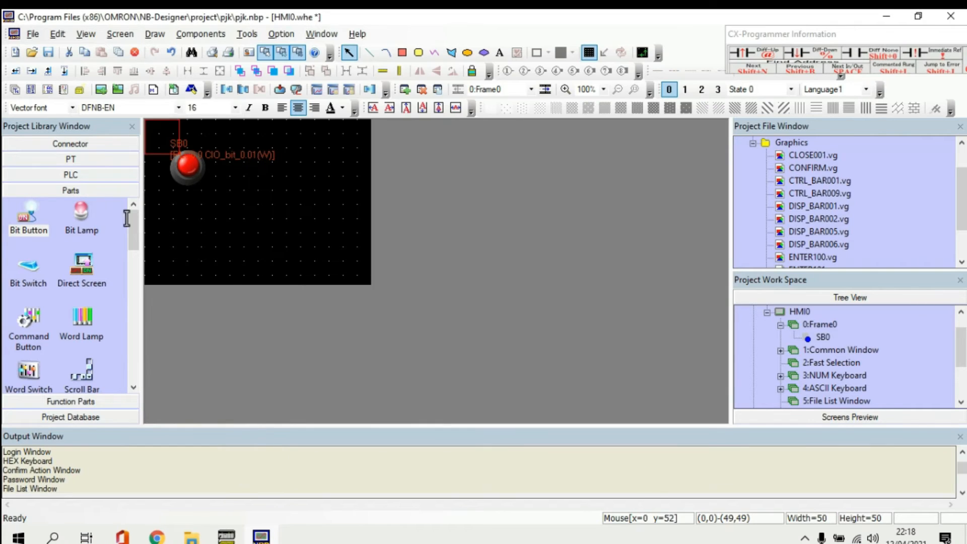
pyautogui.click(156, 190)
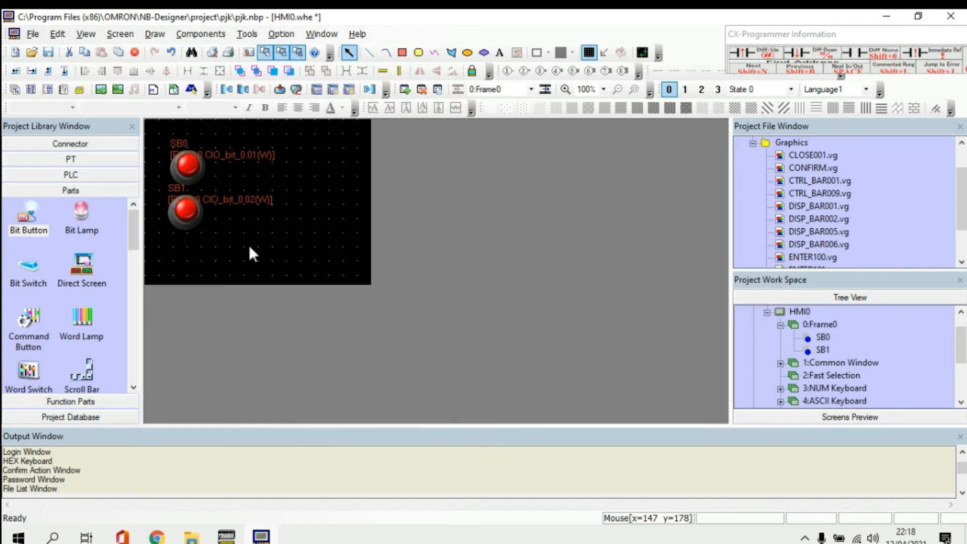
# Check the output coil's address in the CX-Programmer ladder, then add a Bit Lamp to the HMI screen in NB-Designer
pyautogui.click(226, 536)
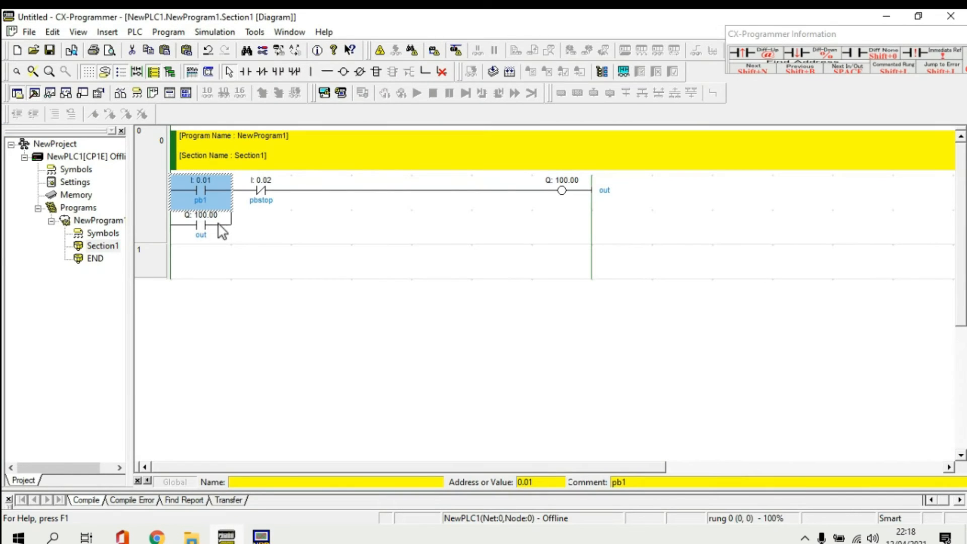
pyautogui.click(260, 537)
pyautogui.moveTo(76, 219); pyautogui.dragTo(253, 193)
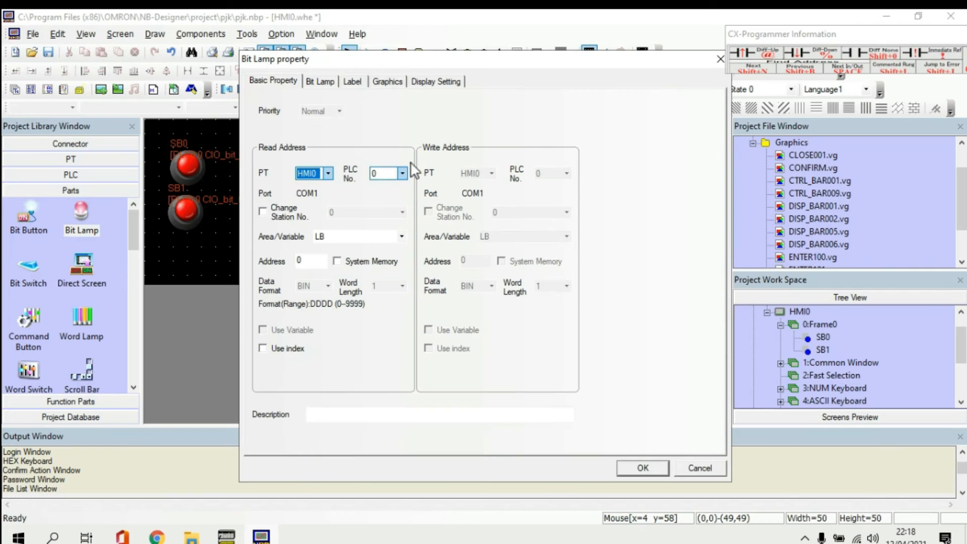
# Set the Bit Lamp's read address to CIO_bit 100.00, checking it against the output coil in the CX-Programmer ladder
pyautogui.click(401, 236)
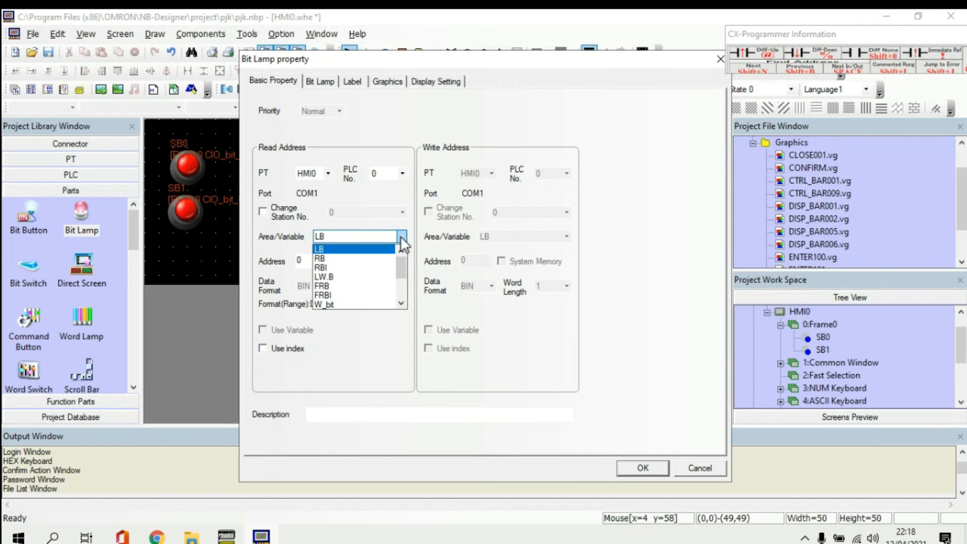
pyautogui.scroll(-5, 400, 266)
pyautogui.click(346, 304)
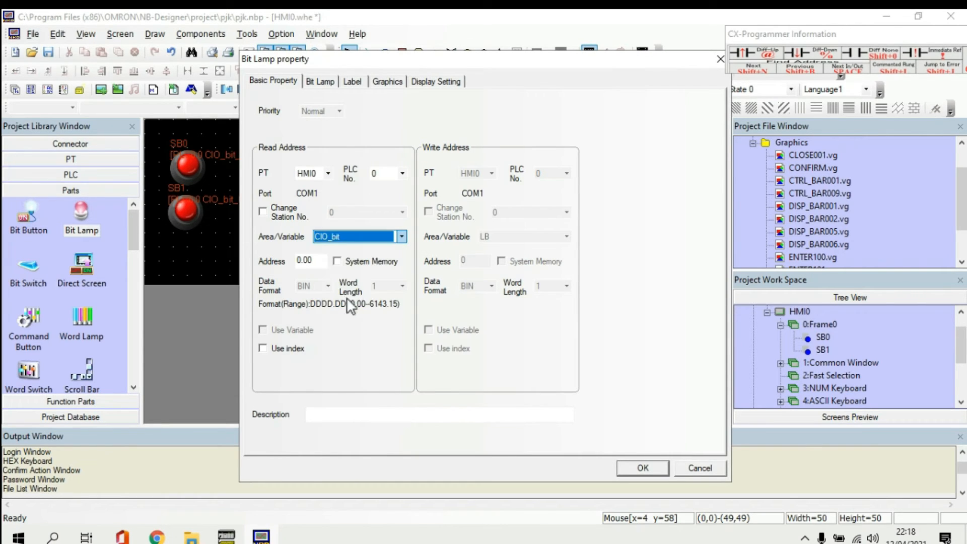
pyautogui.click(321, 260)
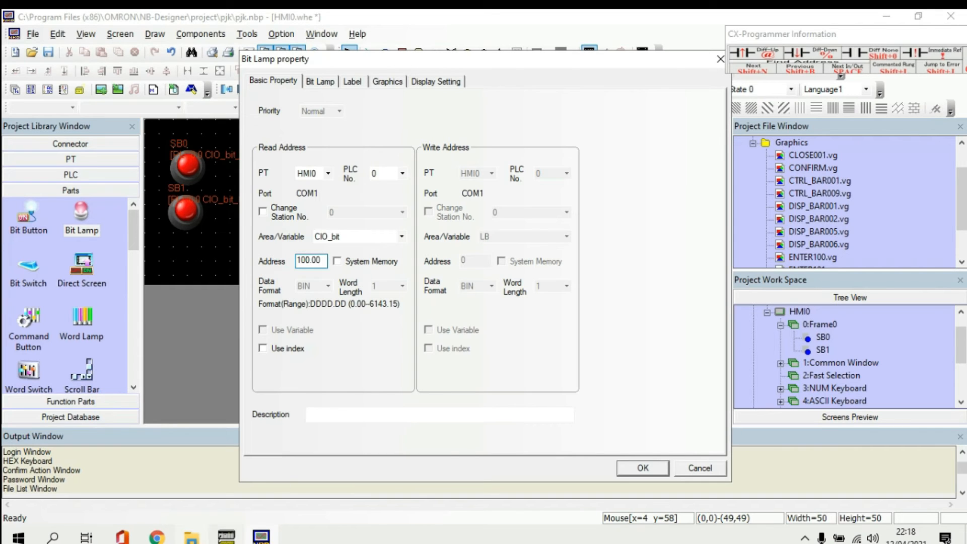
pyautogui.click(226, 538)
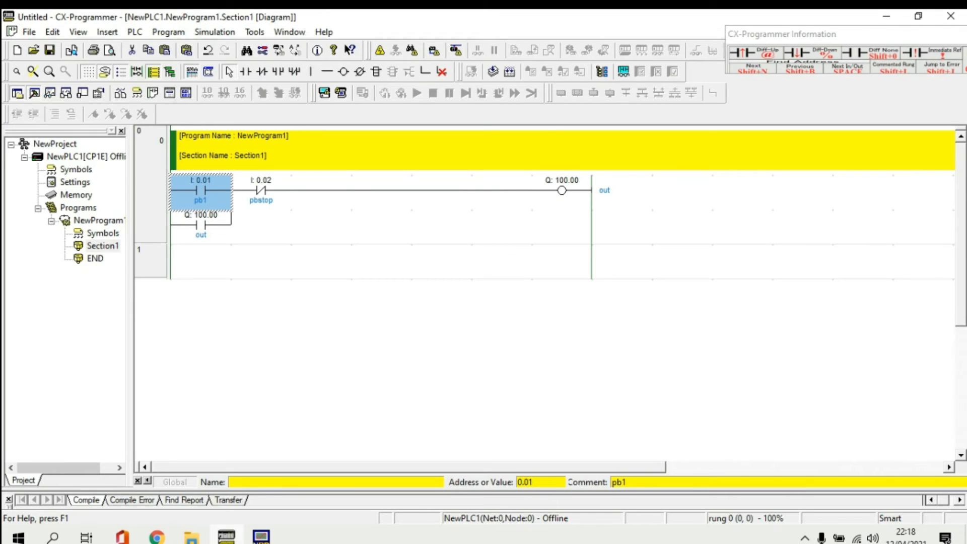
pyautogui.click(260, 537)
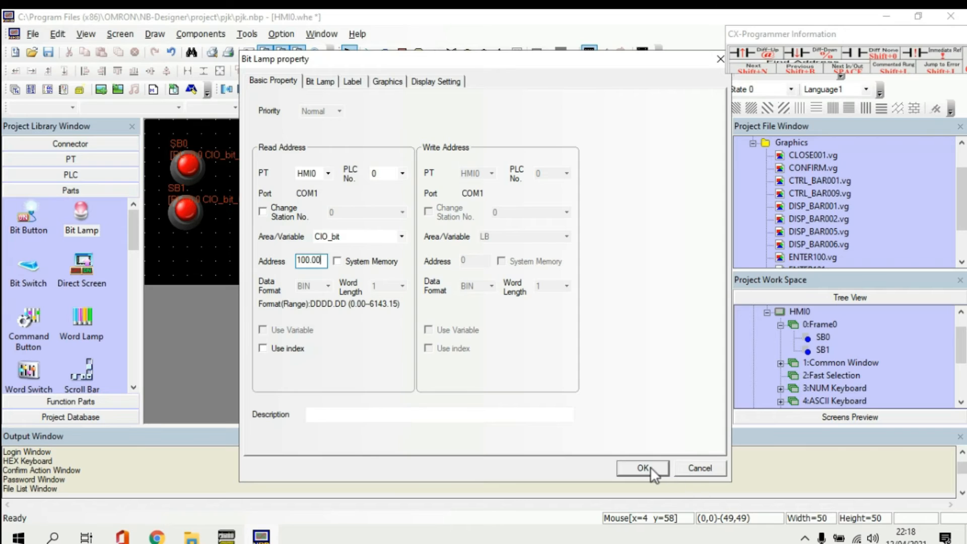
# Give the Bit Lamp the yellow graphic lamp-05.bg from the BG lamp folder and place it to the right of the two buttons
pyautogui.click(328, 81)
pyautogui.click(391, 82)
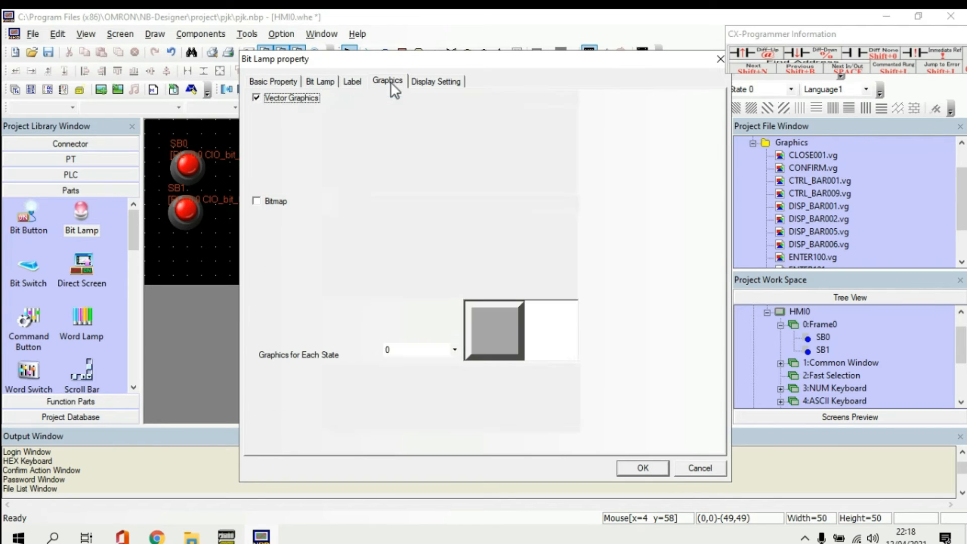
pyautogui.click(421, 320)
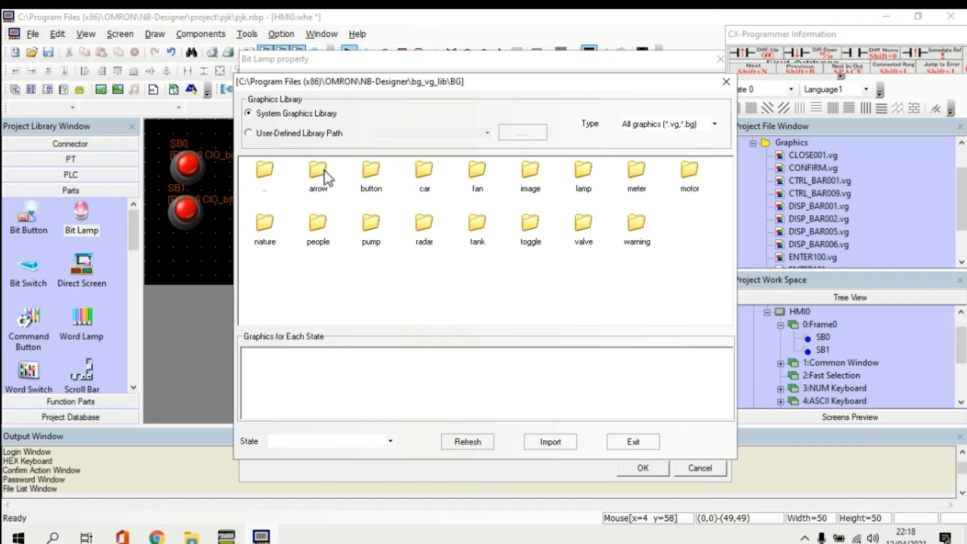
pyautogui.doubleClick(580, 190)
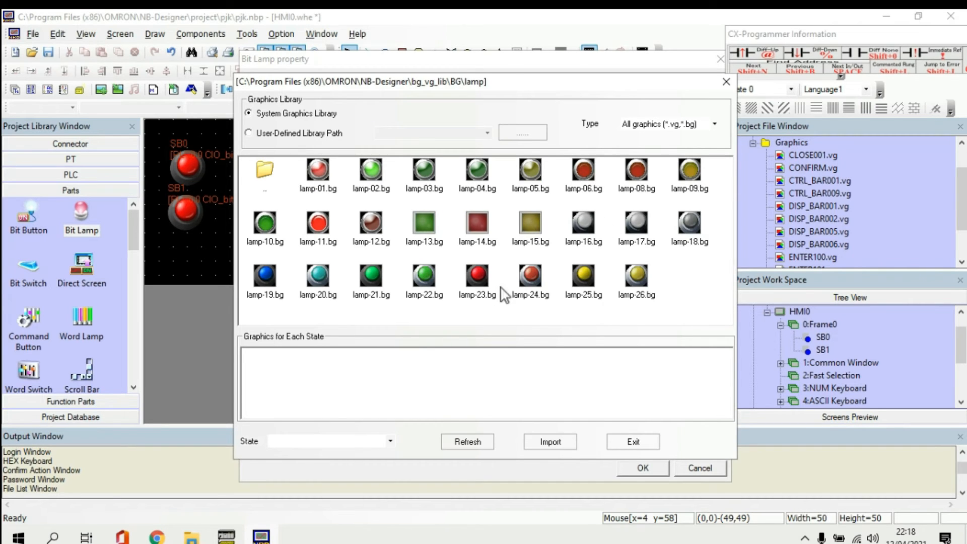
pyautogui.click(637, 177)
pyautogui.click(536, 173)
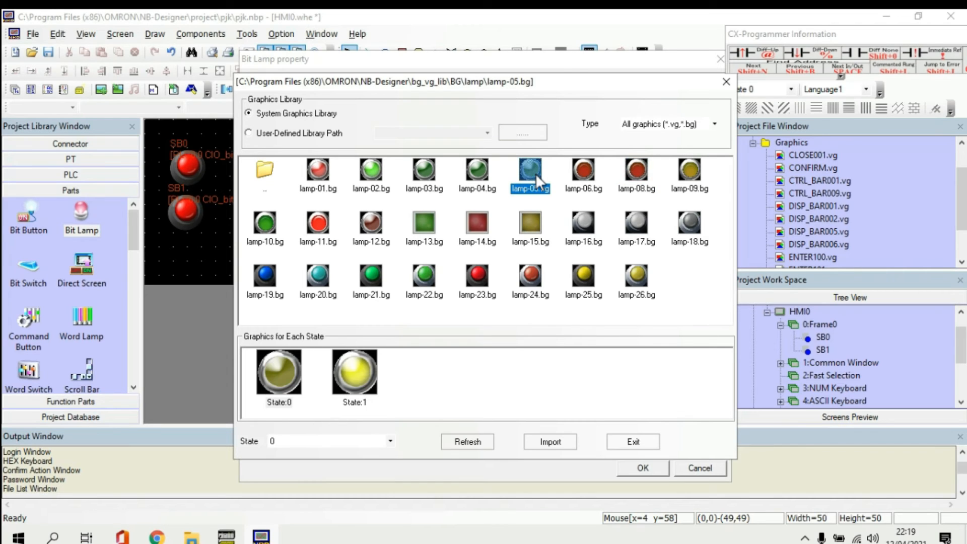
pyautogui.click(549, 437)
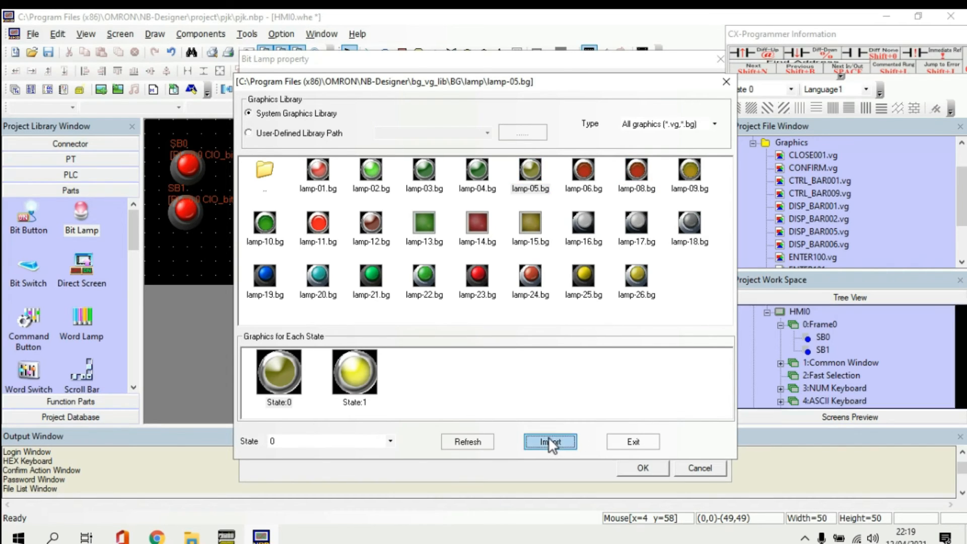
pyautogui.click(627, 443)
pyautogui.click(636, 467)
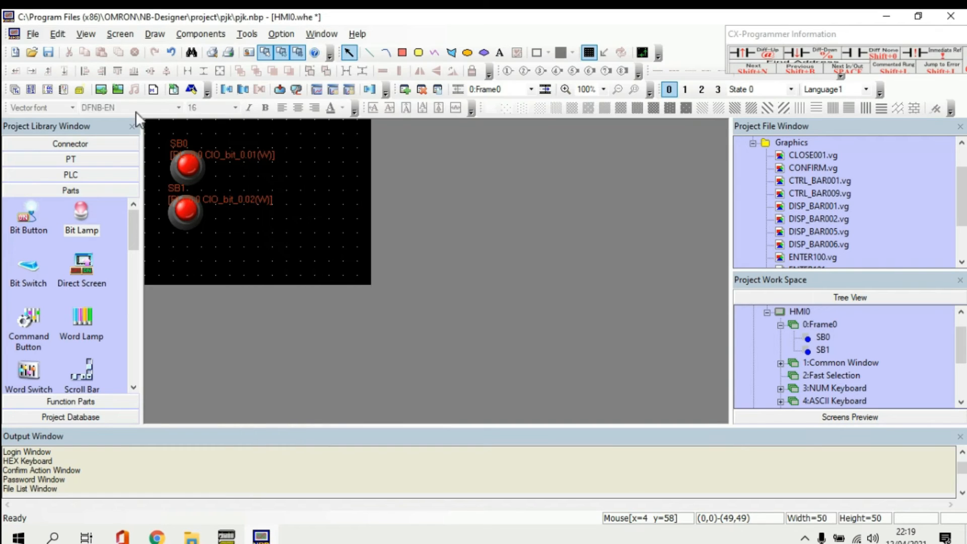
pyautogui.click(242, 160)
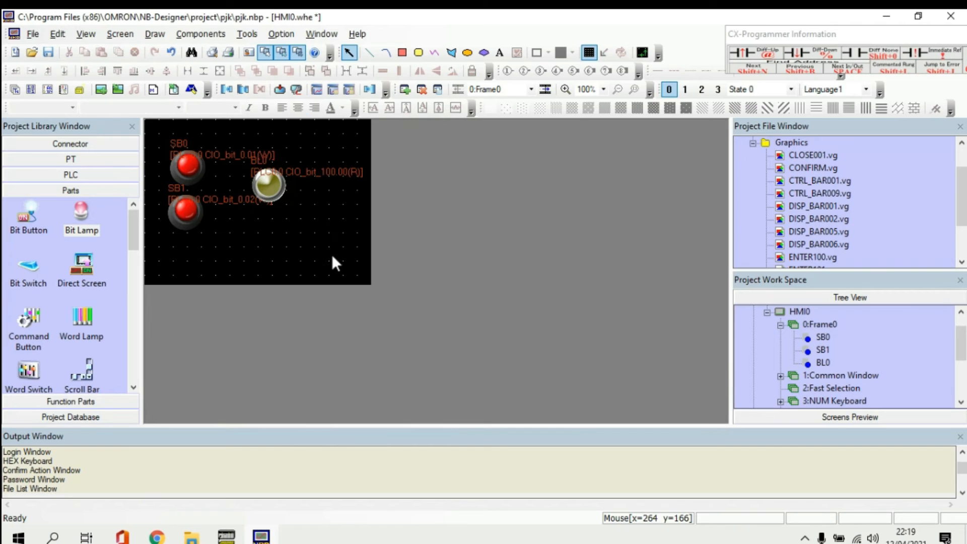
pyautogui.click(227, 537)
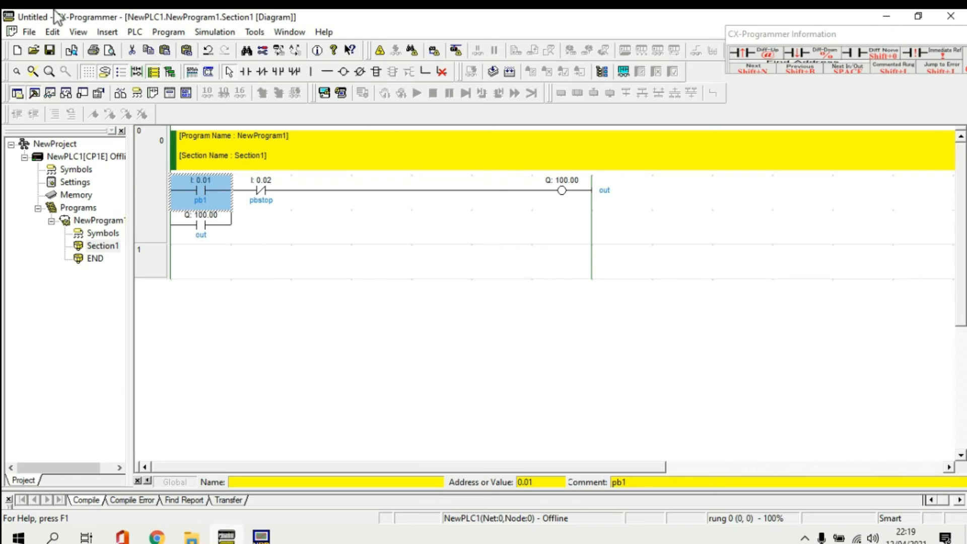
pyautogui.click(142, 31)
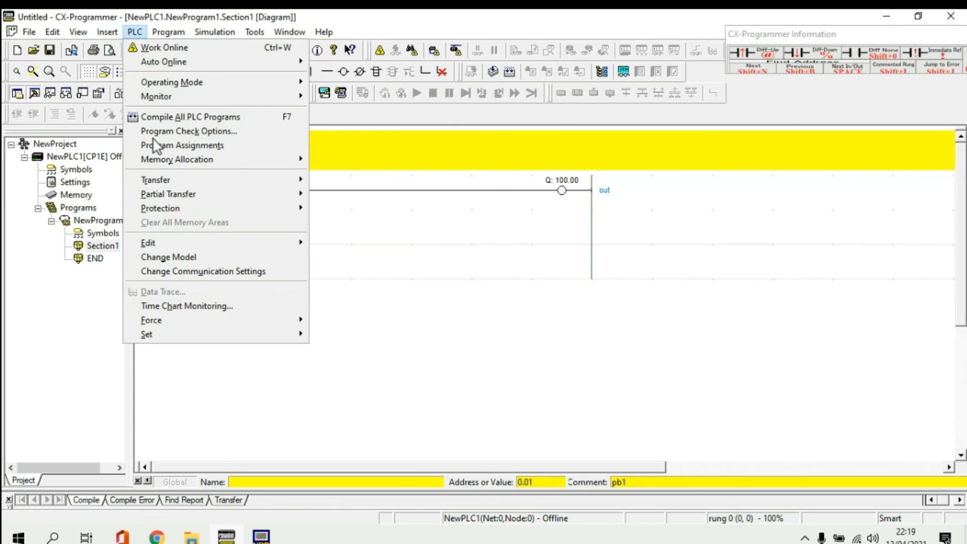
pyautogui.moveTo(182, 179)
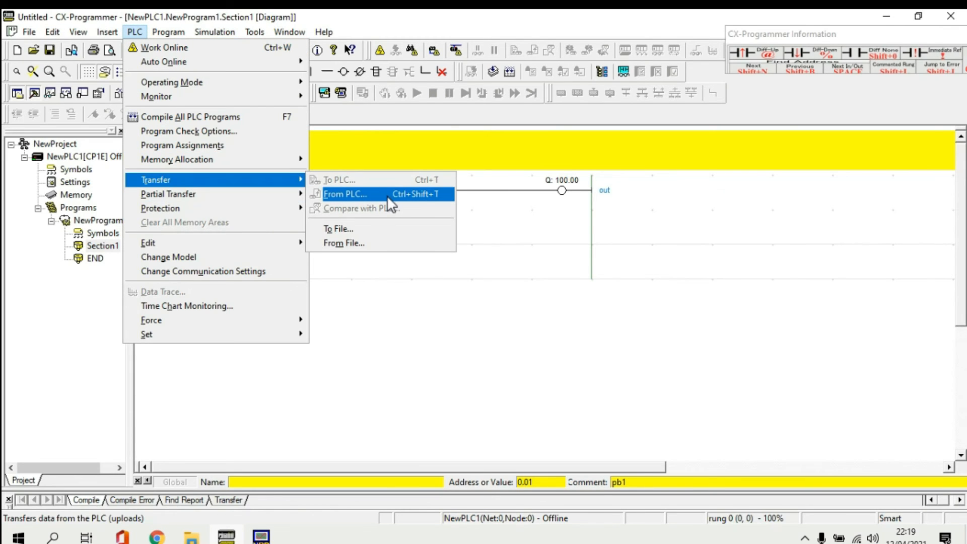
pyautogui.click(384, 297)
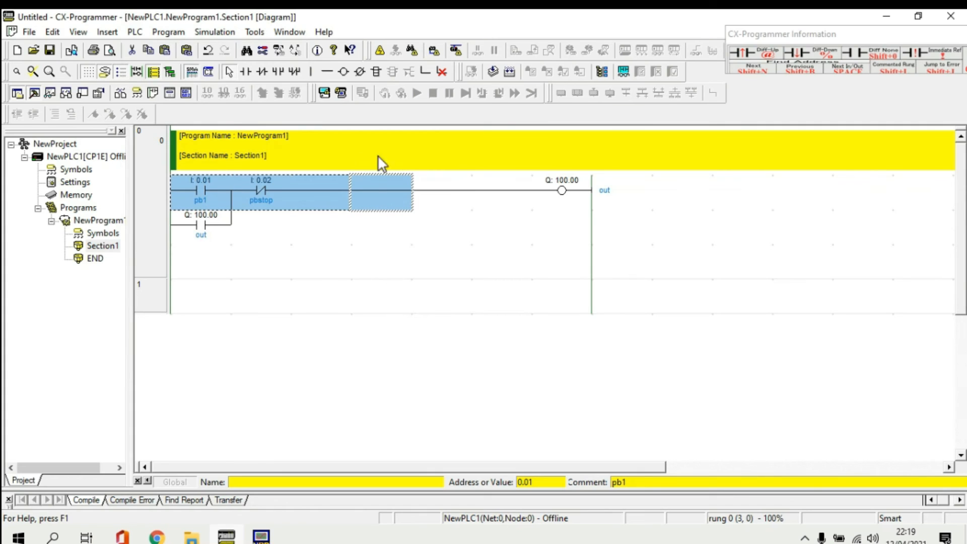
pyautogui.click(261, 535)
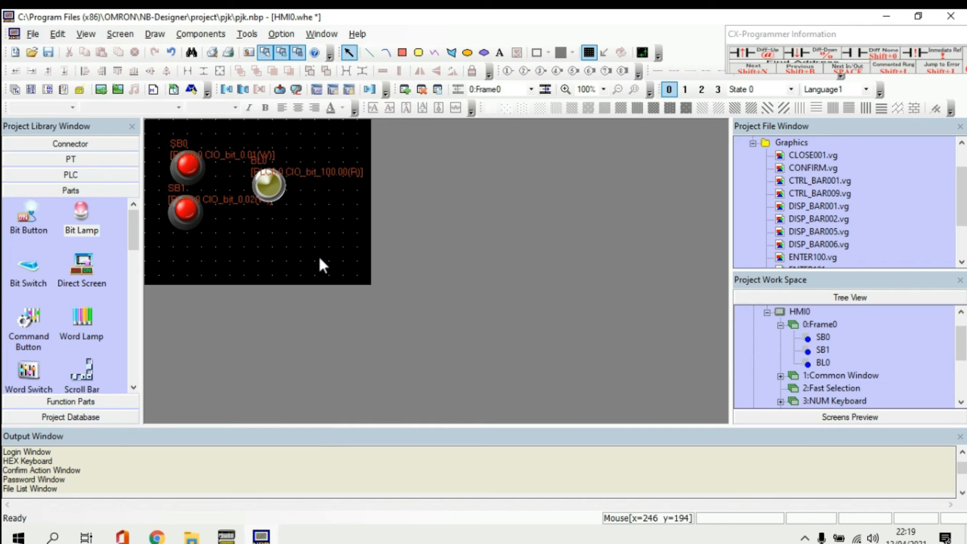
# Compile the HMI project with both buttons and the lamp on Frame0
pyautogui.click(249, 32)
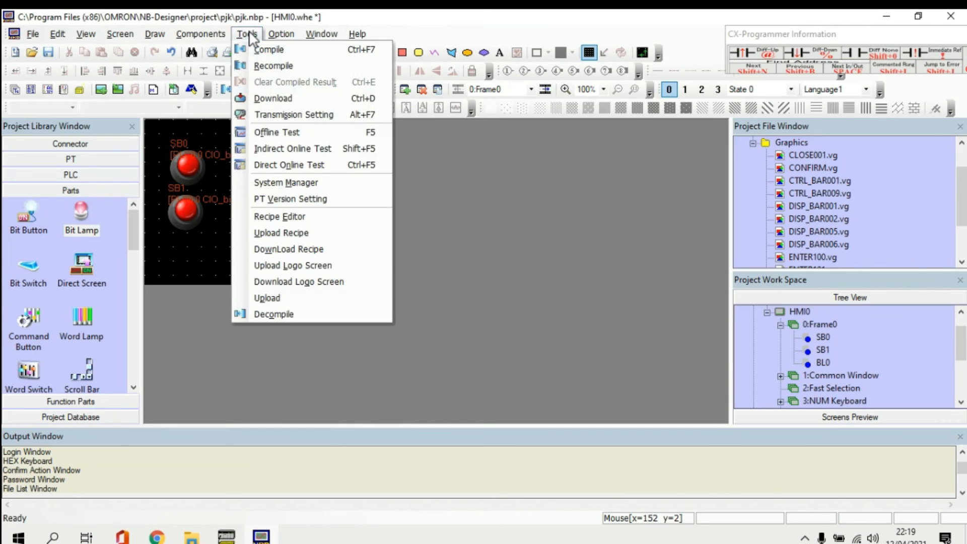
pyautogui.click(257, 49)
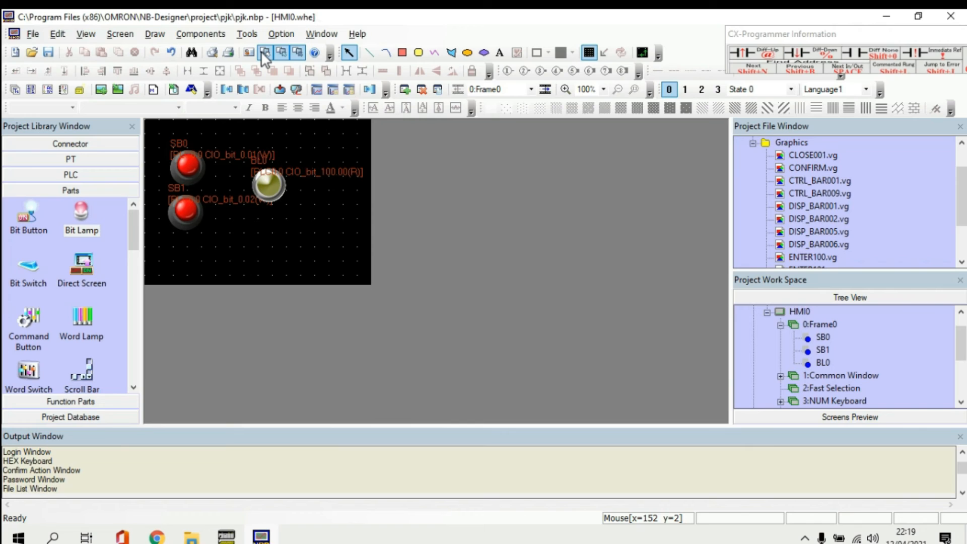
pyautogui.click(263, 51)
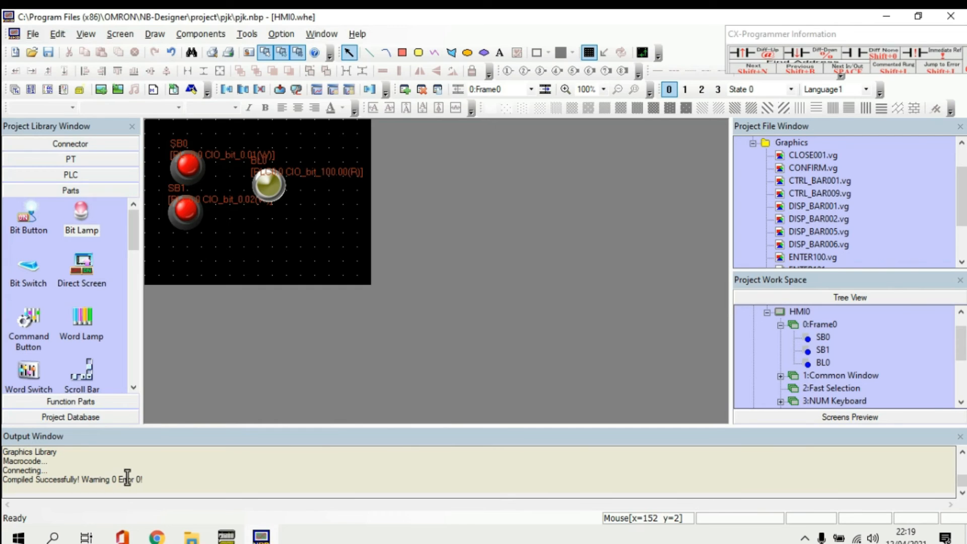
# Download the HMI0 project data to the panel over the USB port, accepting deletion of the device's event histories
pyautogui.click(246, 33)
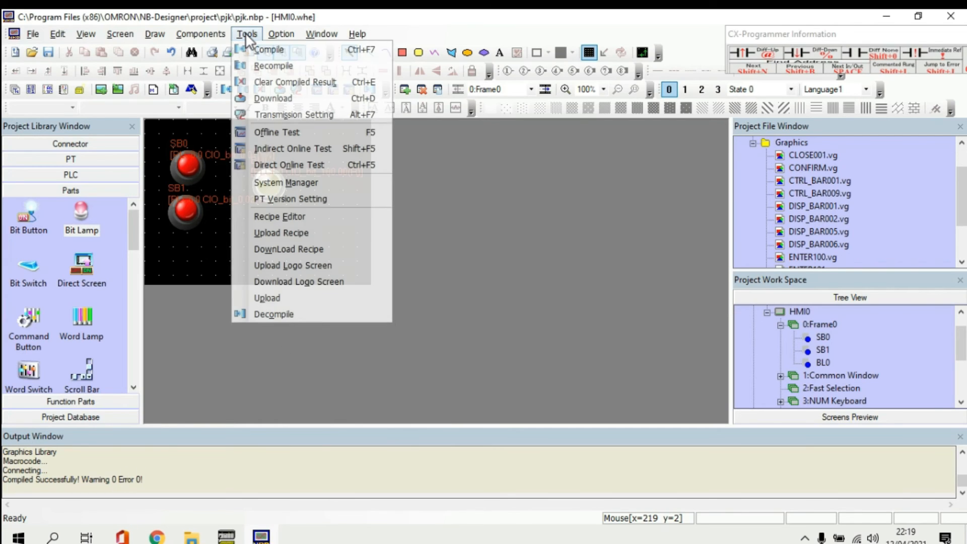
pyautogui.click(267, 100)
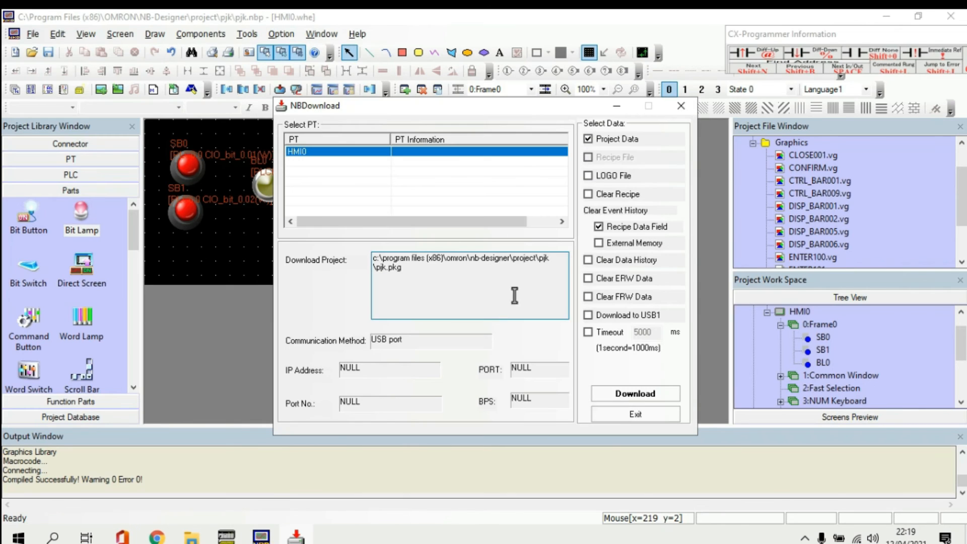
pyautogui.click(654, 395)
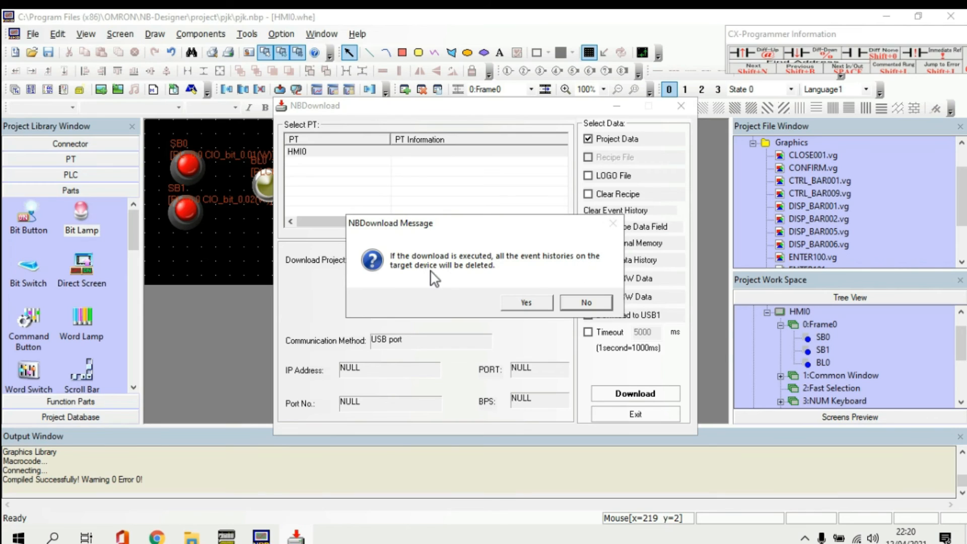
pyautogui.click(527, 300)
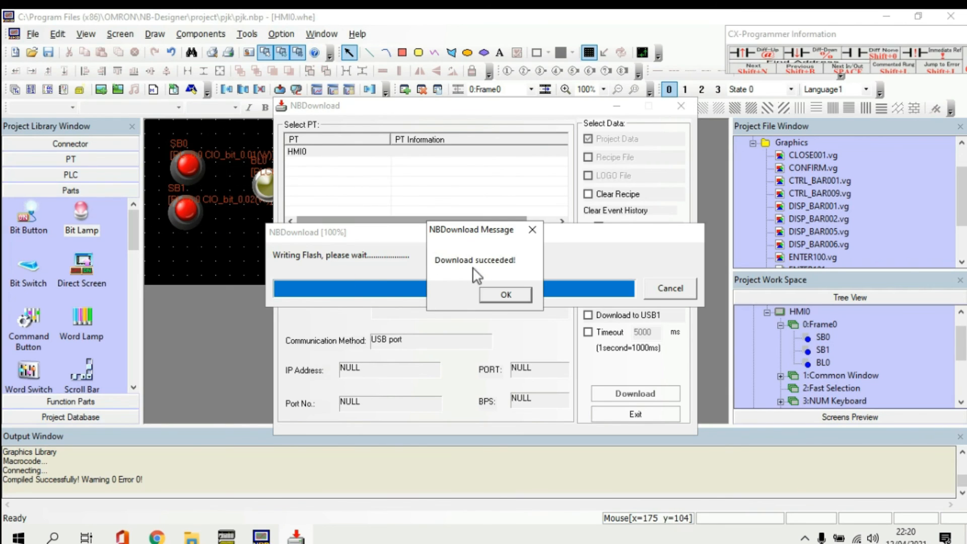
pyautogui.click(503, 294)
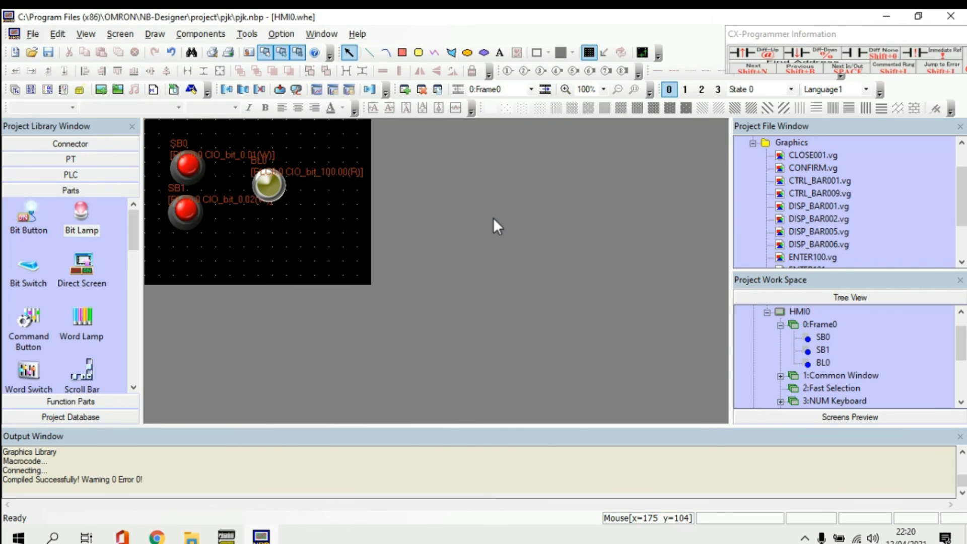